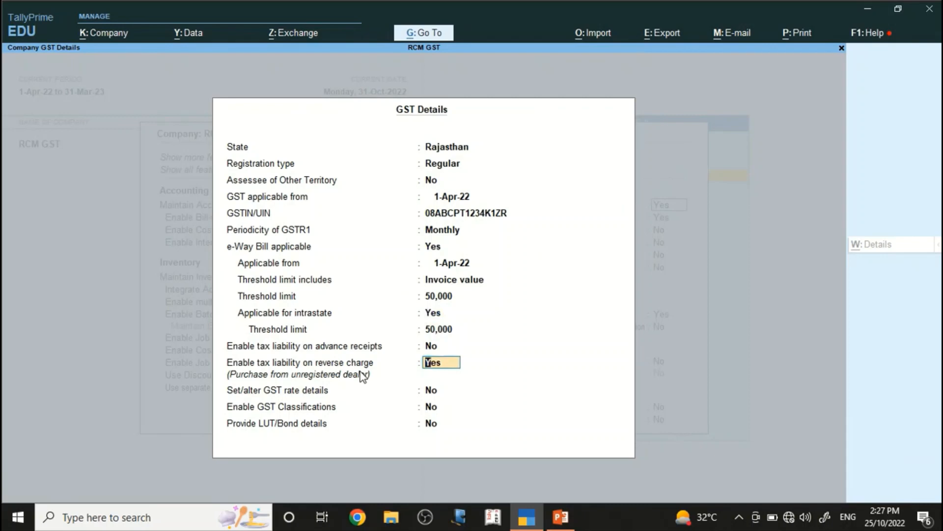
Step: Save the company's GST details with reverse charge liability enabled, and accept the company features
key("ctrl+a")
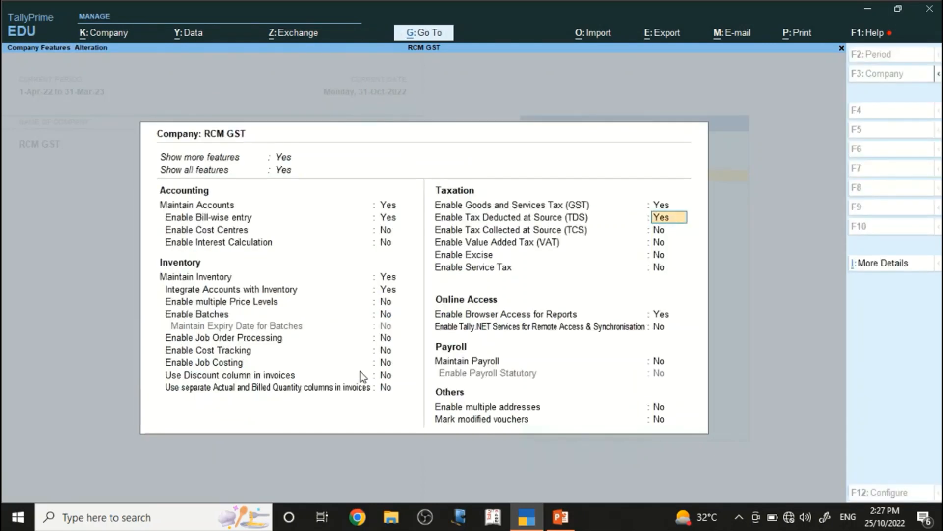
key("ctrl+a")
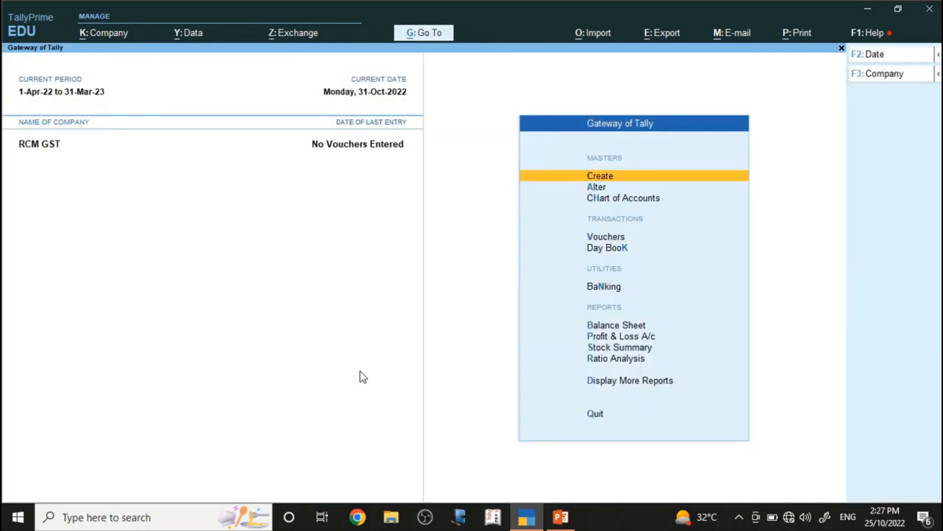
Step: Start a purchase voucher dated 1-Oct-22 with supplier invoice number 001 and the same invoice date
key("v")
key("F9")
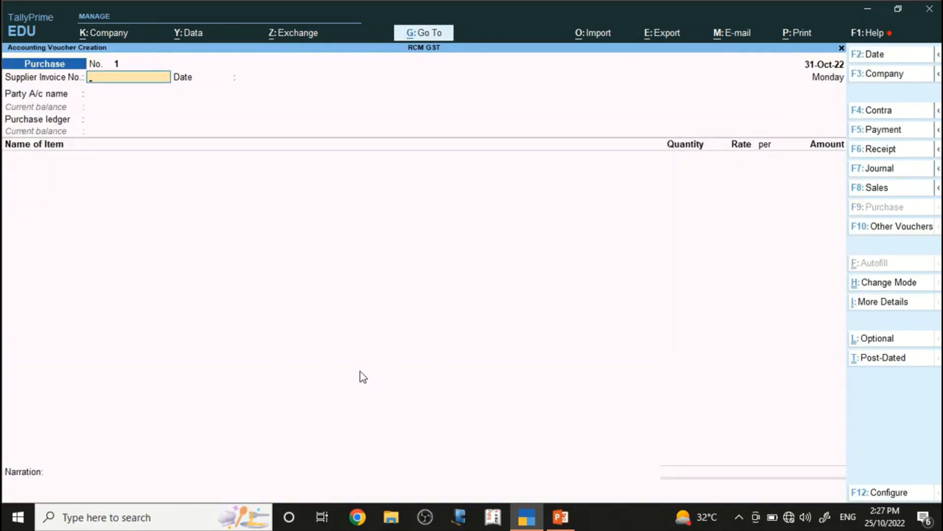
type("1")
key("F2")
type("1-10")
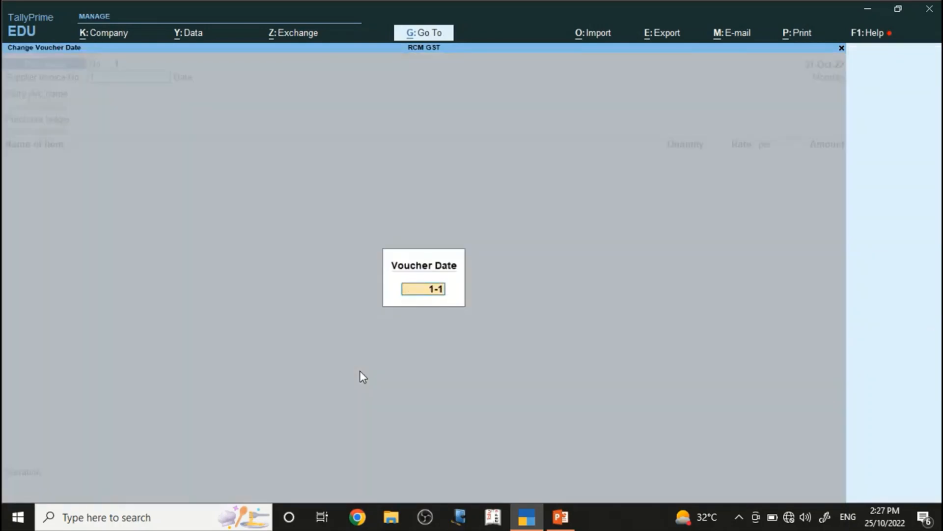
key("Return")
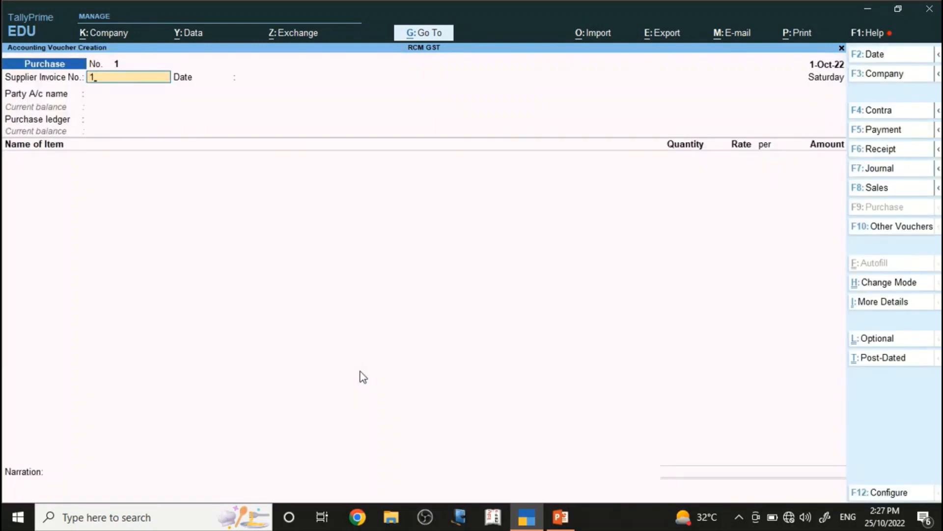
key("BackSpace")
type("001")
key("Return")
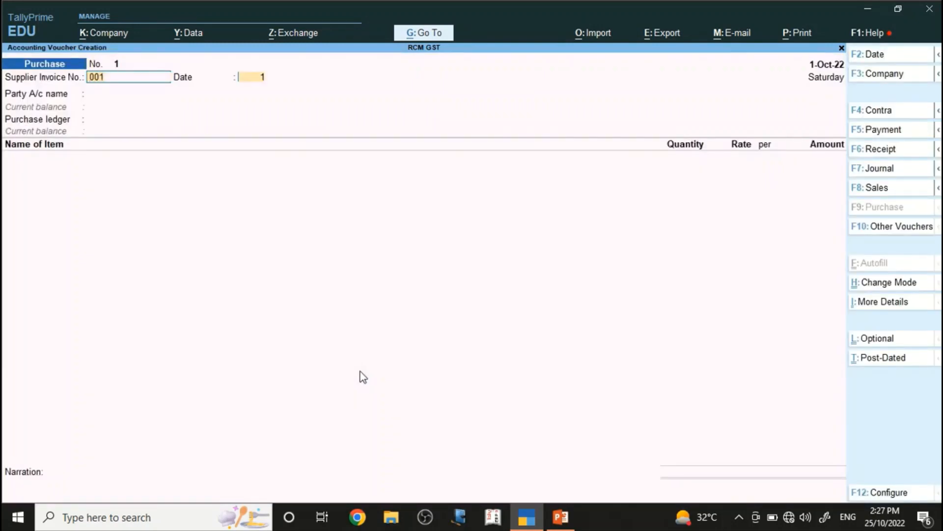
key("Return")
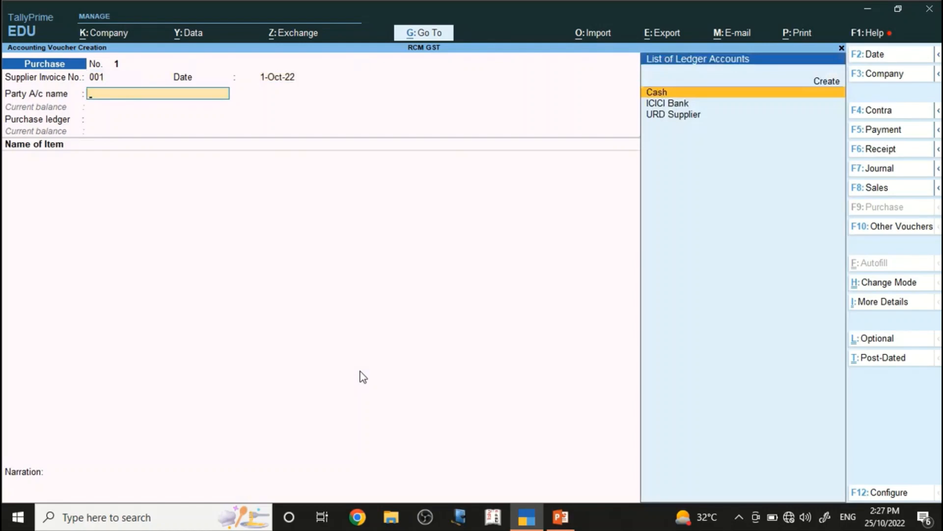
Step: Choose URD Supplier as the party account of the purchase voucher
key("Down")
key("Down")
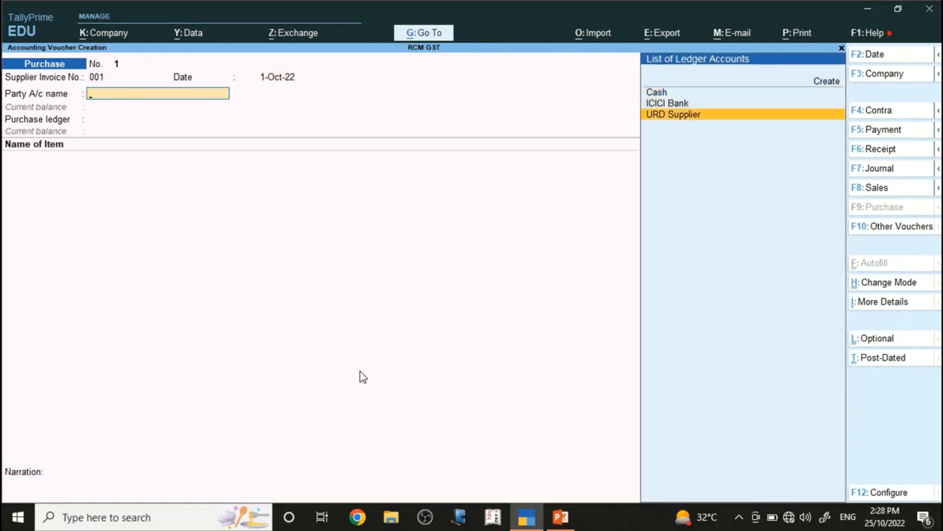
key("Return")
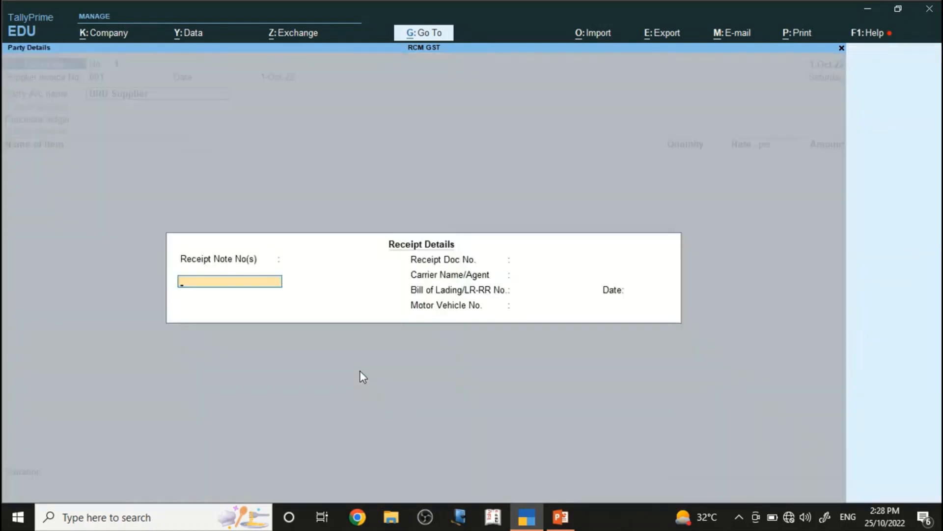
key("Escape")
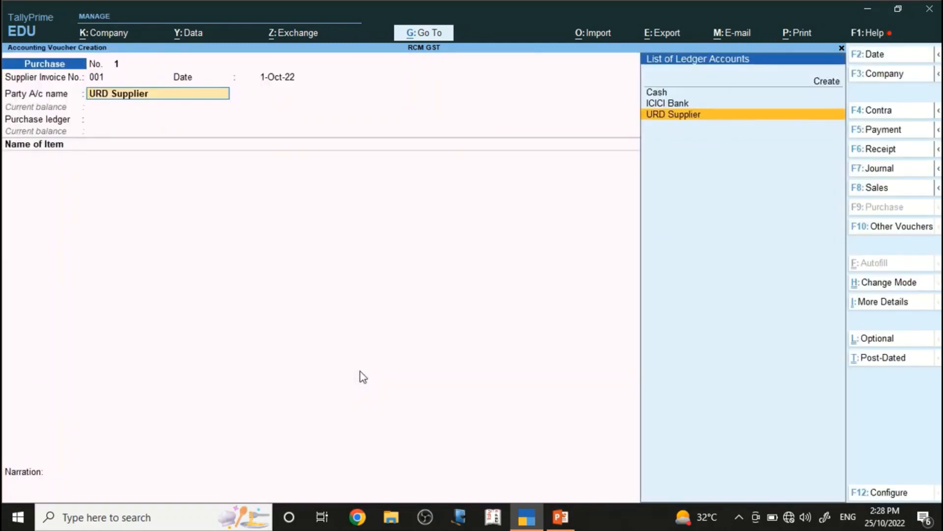
Step: Review the URD Supplier ledger's registration type and accept the party details for the voucher
key("ctrl+Return")
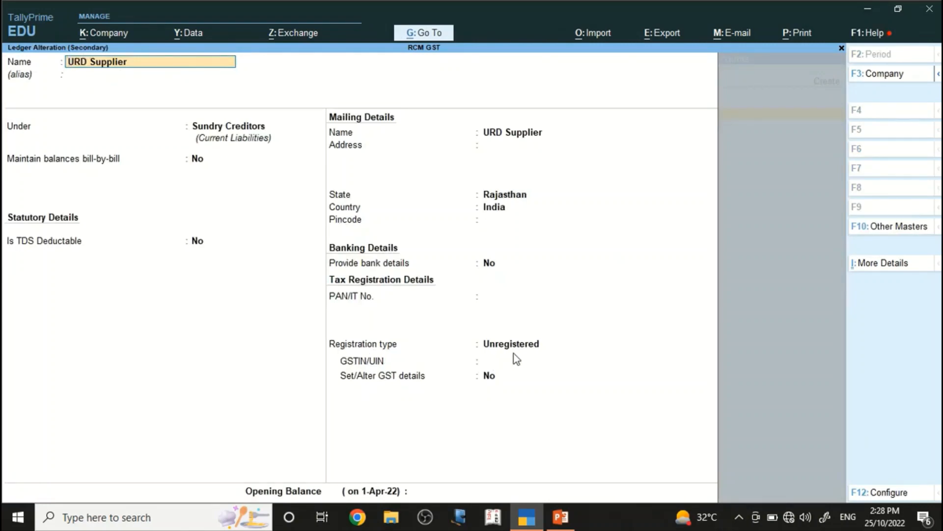
key("ctrl")
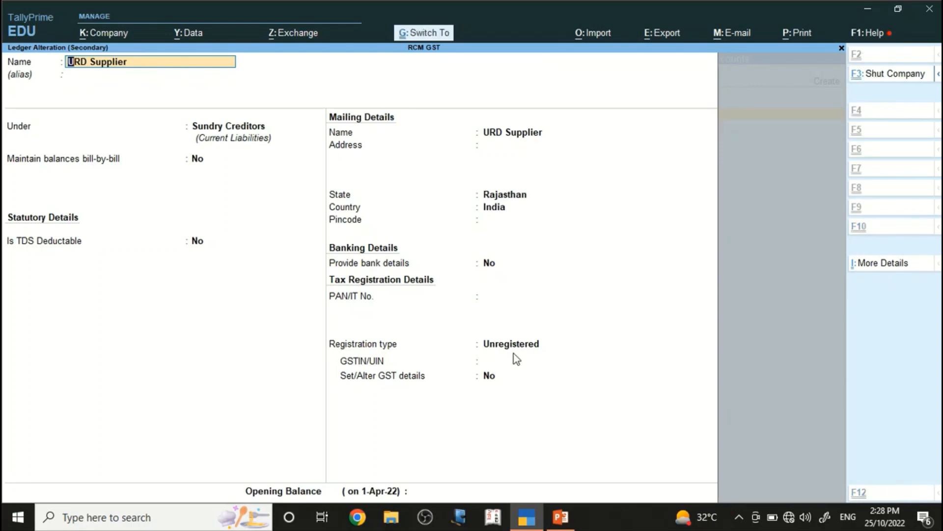
key("ctrl+a")
key("ctrl+a")
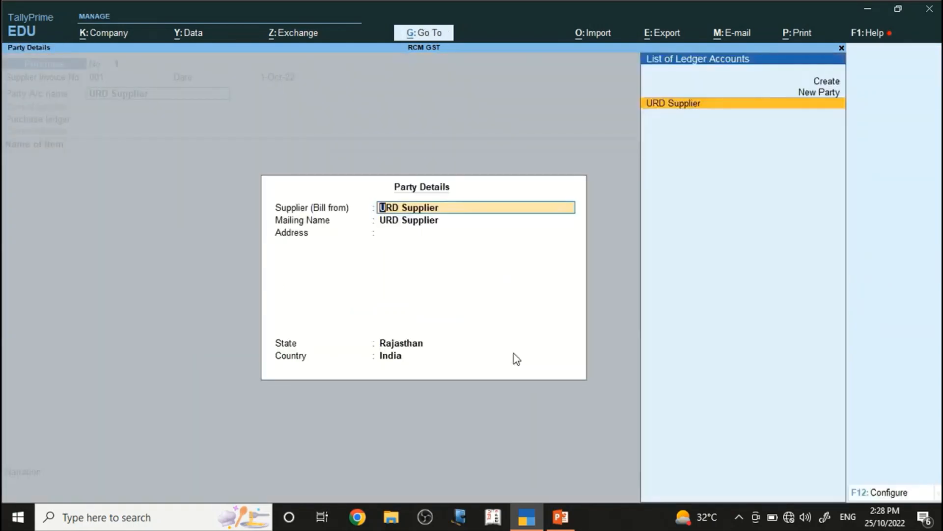
key("ctrl")
key("ctrl+a")
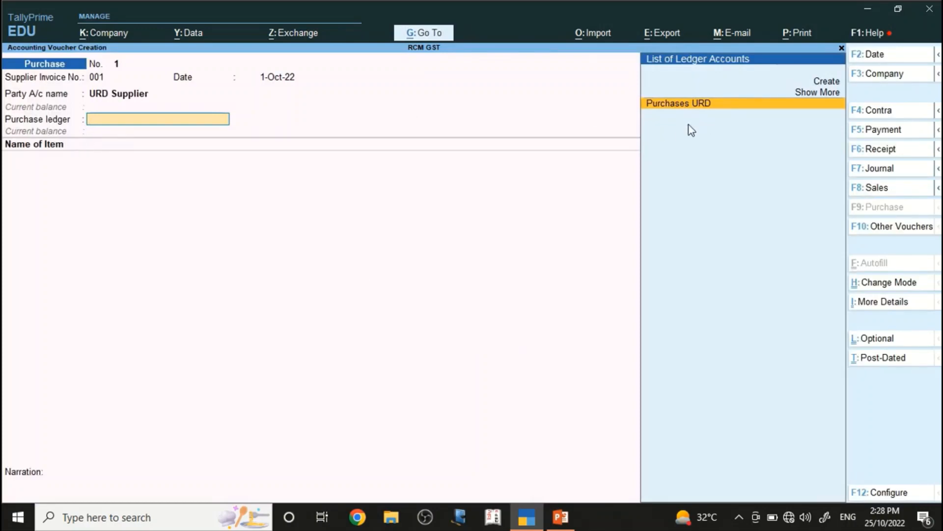
Step: Select Purchases URD as the purchase ledger and open its master for alteration
key("Return")
key("BackSpace")
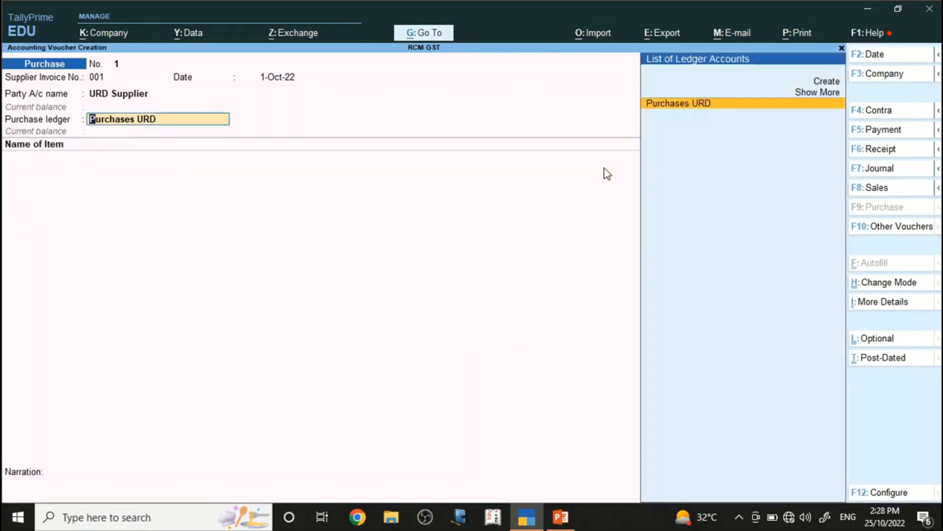
key("ctrl")
key("ctrl+Return")
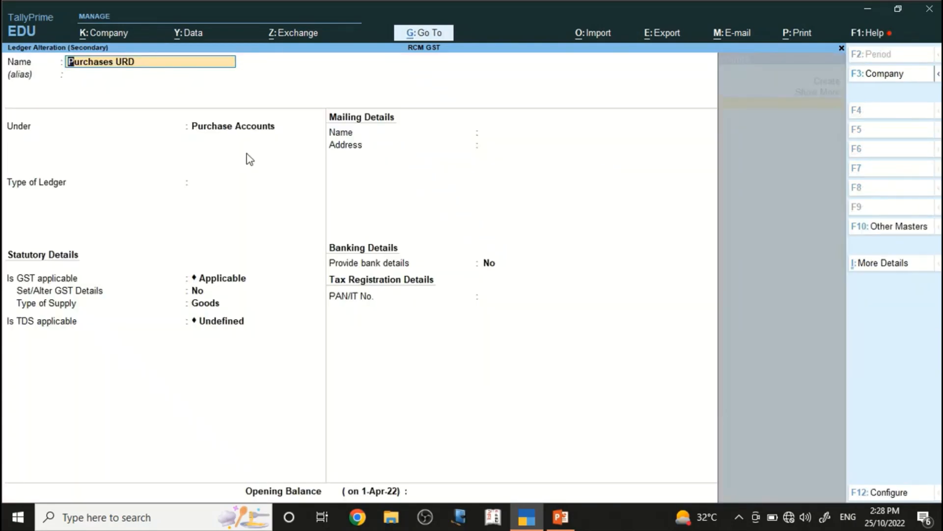
Step: Set Set/Alter GST Details to Yes for Purchases URD, check its transaction nature, reverse charge and tax rate, and save the ledger
key("Return")
key("Return")
key("Return")
key("Return")
key("y")
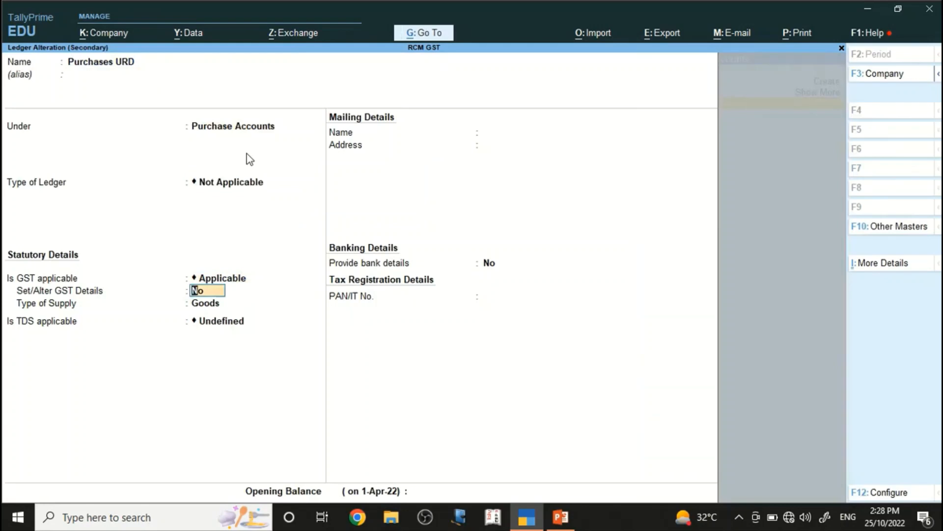
key("Return")
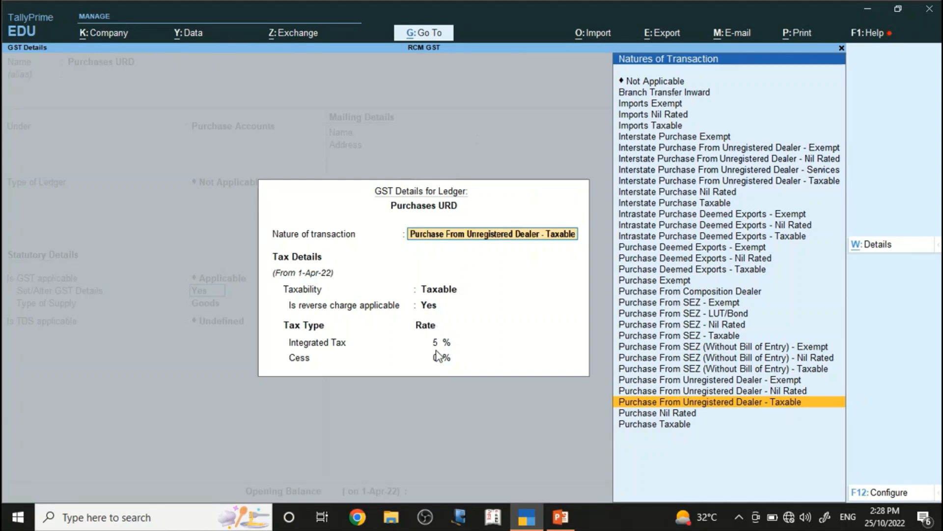
key("ctrl+a")
key("Return")
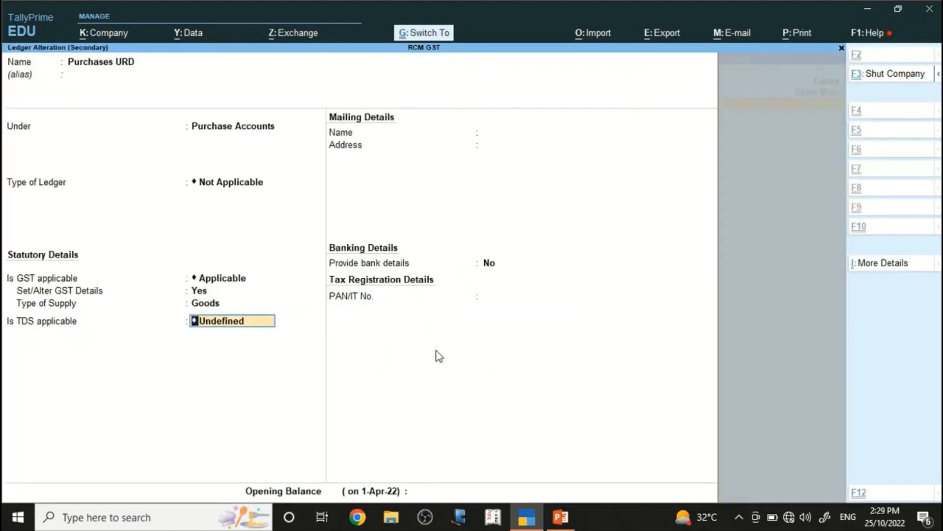
key("ctrl+a")
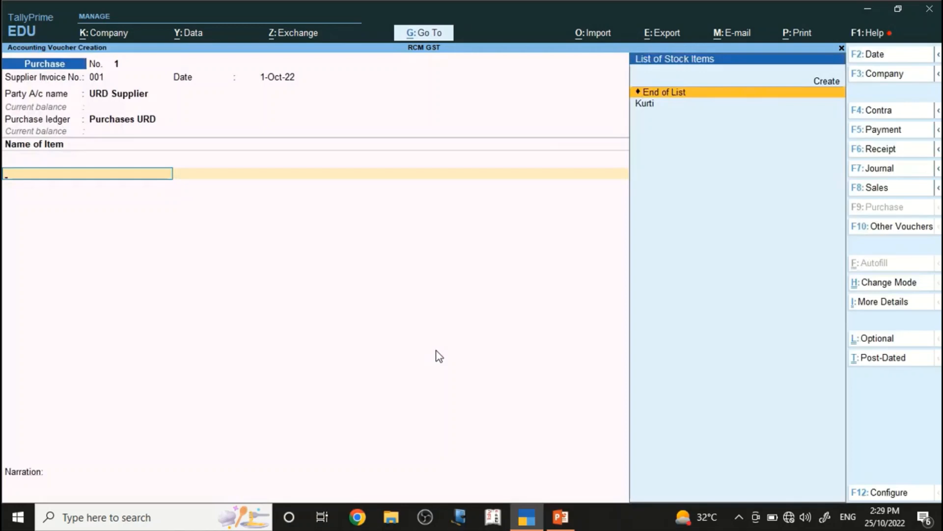
Step: Add the stock item Kurti with a quantity of 120 pcs at a rate of 367 per piece
key("Down")
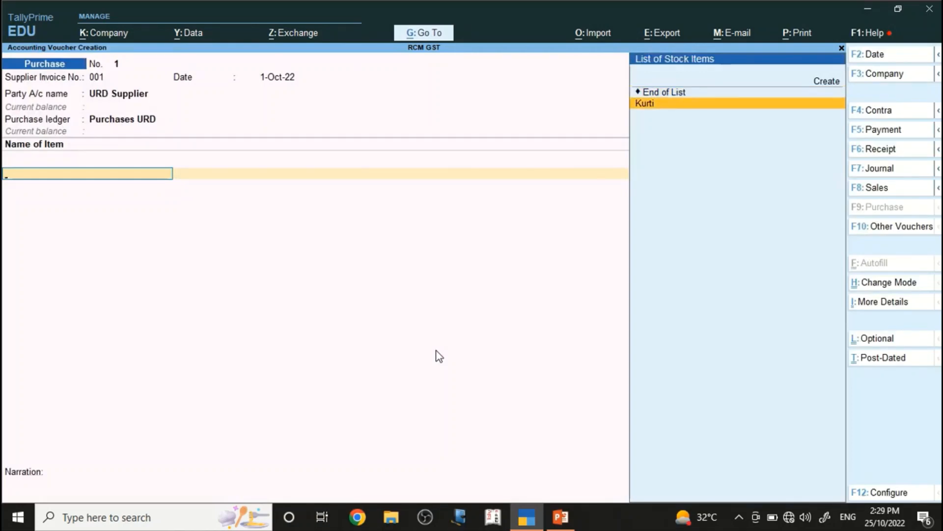
key("Return")
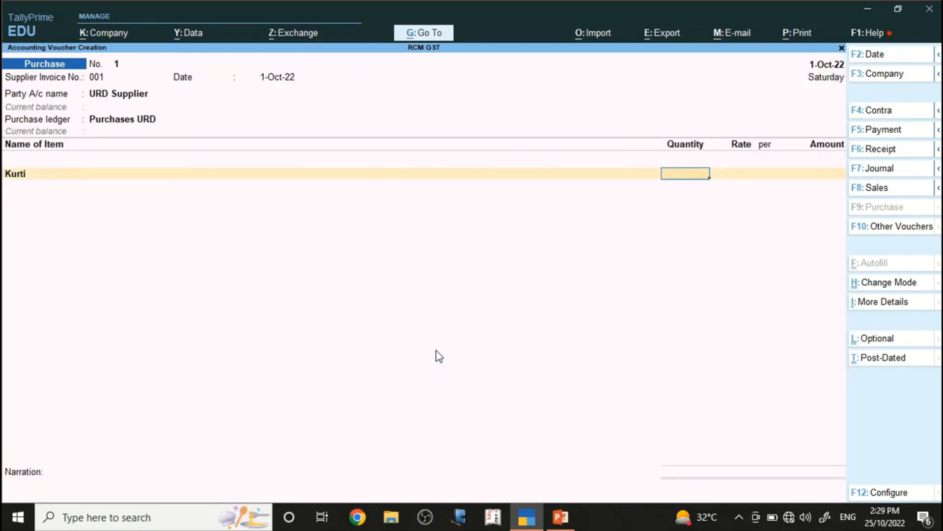
type("120")
key("Return")
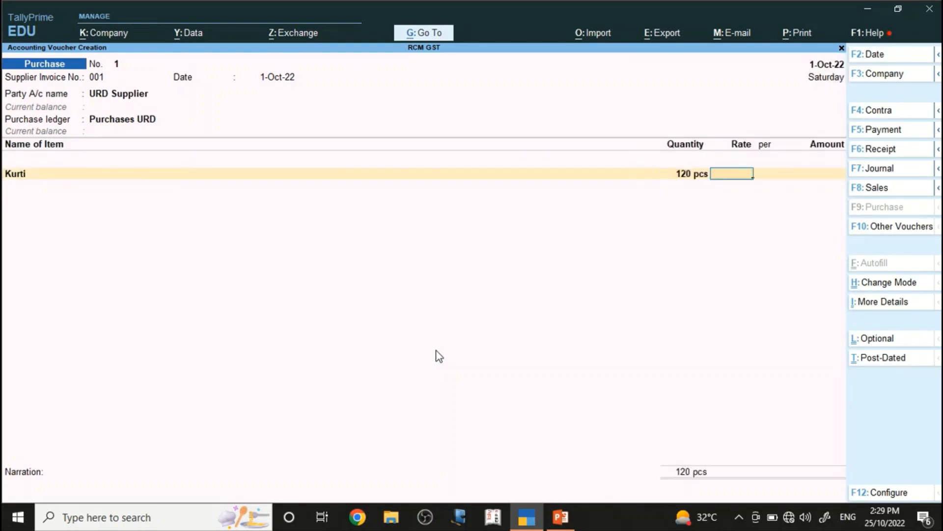
type("367")
key("Return")
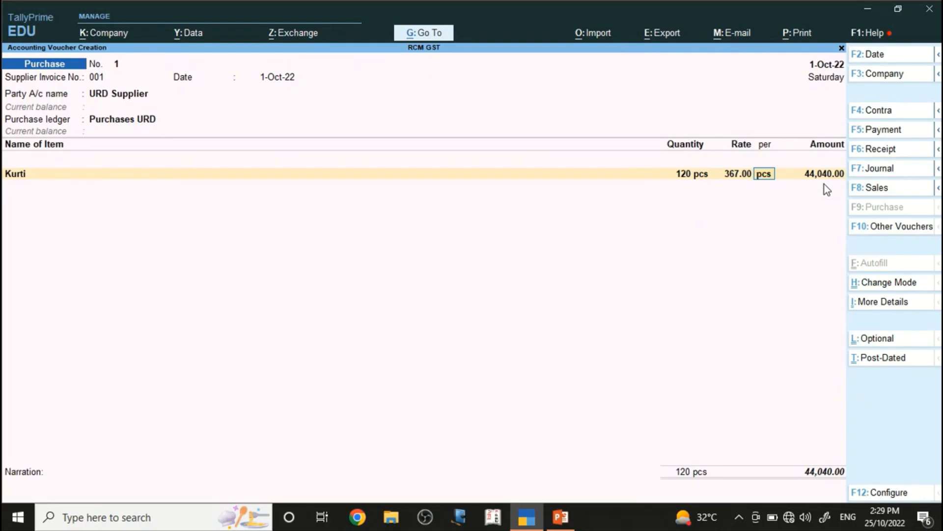
key("Return")
key("Return")
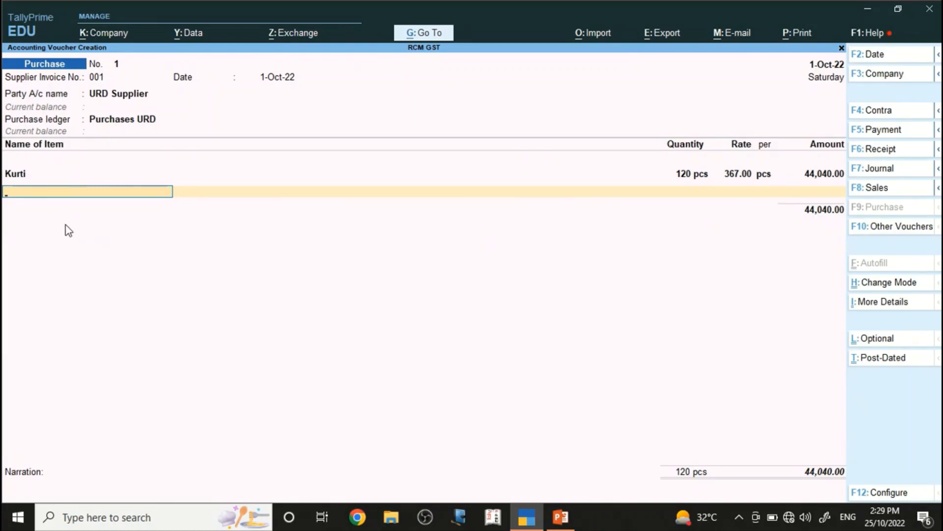
Step: End the item list, save the purchase voucher and return to the Gateway of Tally
key("Return")
key("Return")
key("Return")
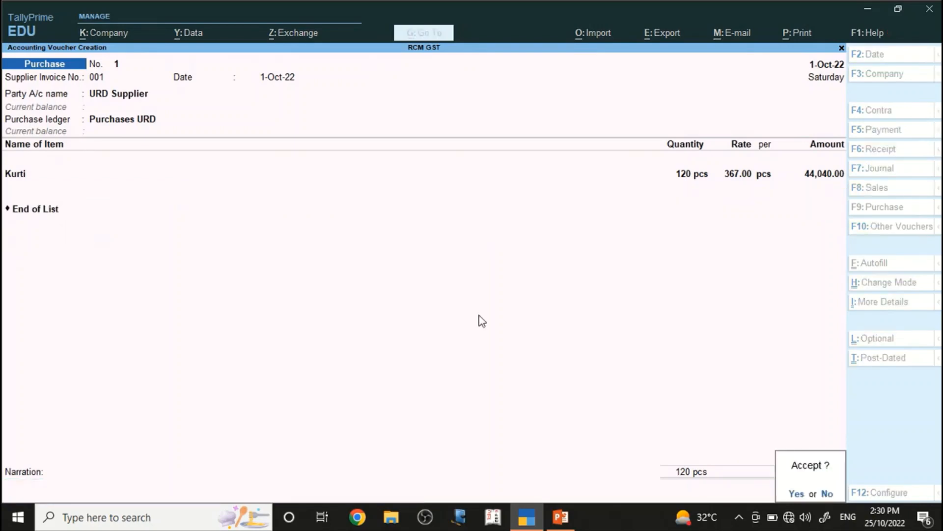
key("Return")
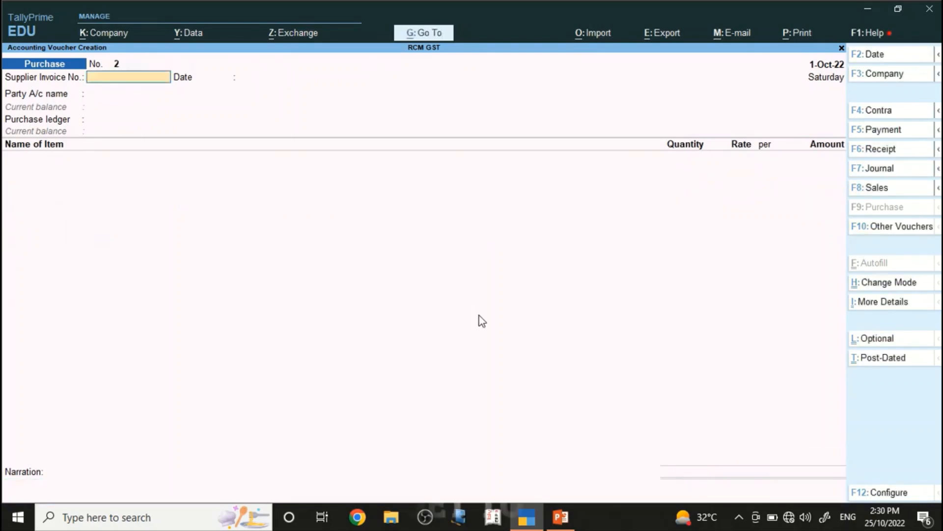
key("Escape")
key("Return")
key("Escape")
key("n")
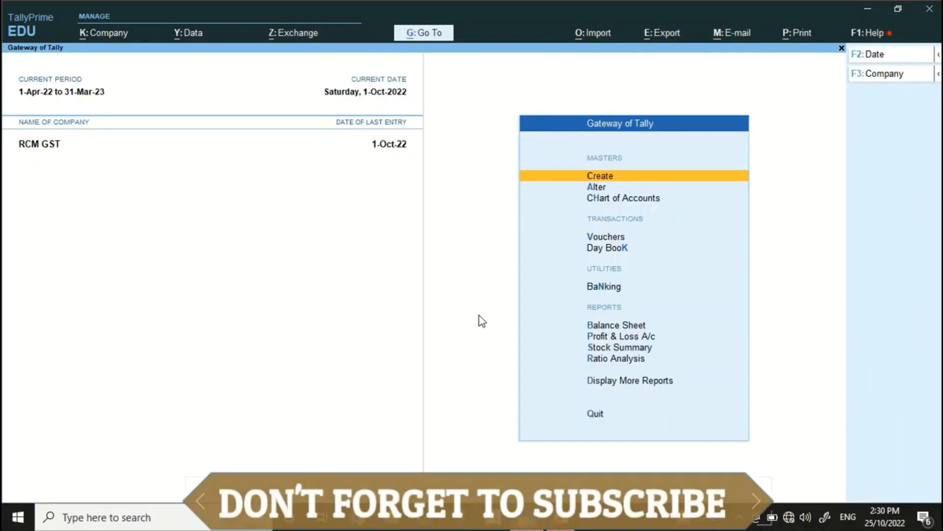
Step: Examine the Balance Sheet's Current Liabilities and Current Assets for the effect of the purchase, and close the report
key("b")
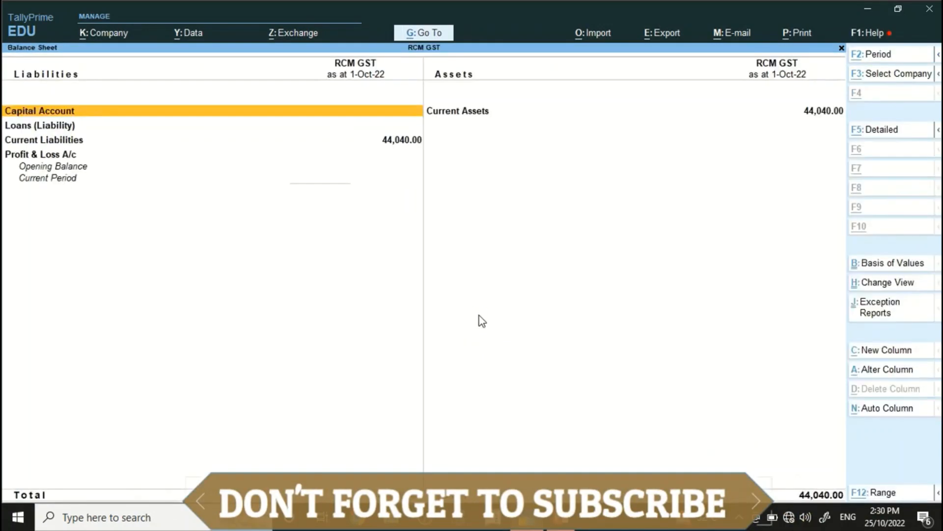
key("Down")
key("Down")
key("Down")
key("Down")
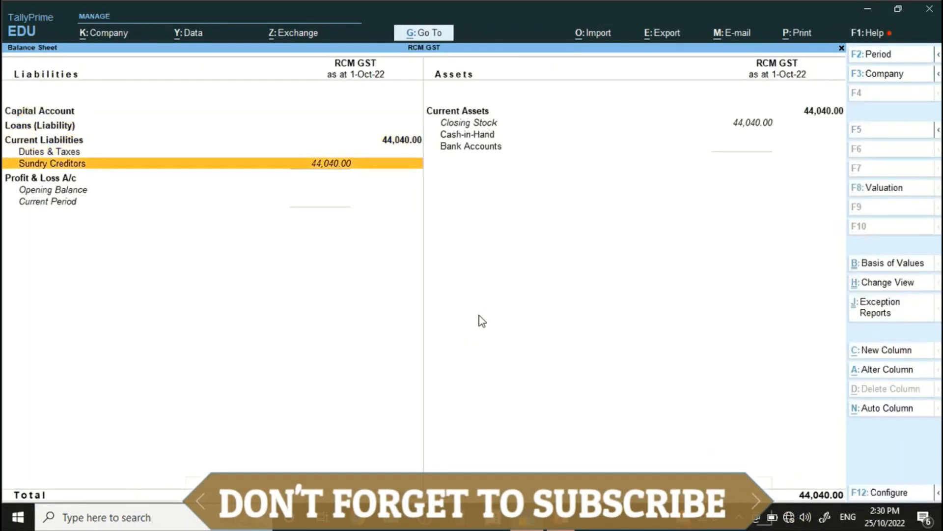
key("Right")
key("Up")
key("Up")
key("Escape")
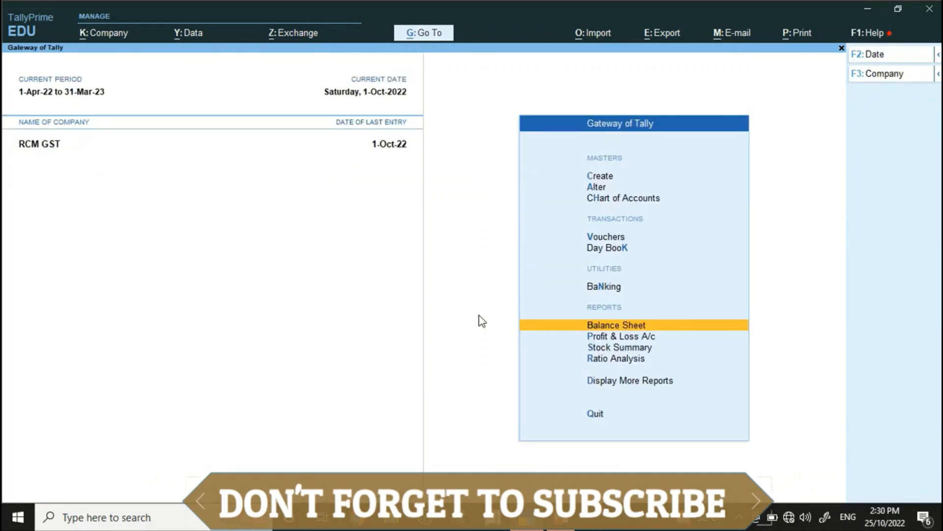
Step: Open the GSTR-3B report from the statutory GST reports
key("d")
key("u")
key("g")
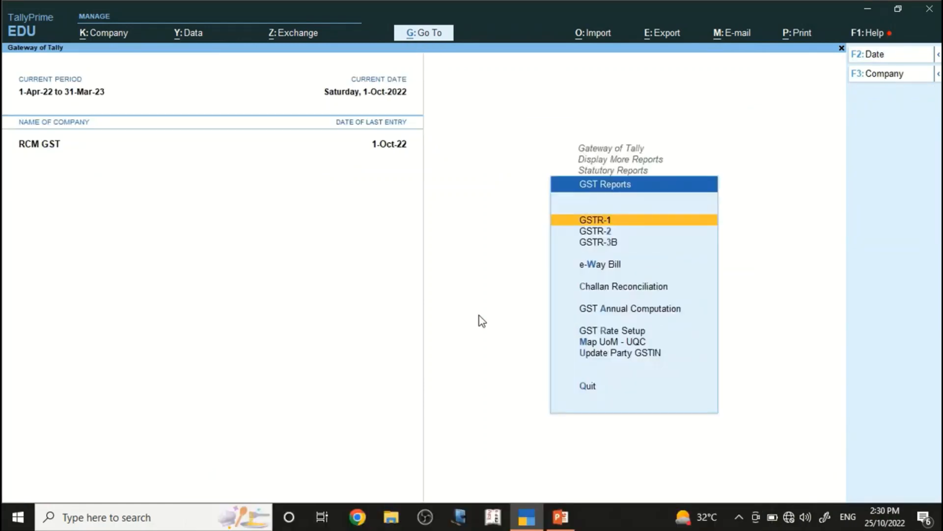
key("Down")
key("Down")
key("Return")
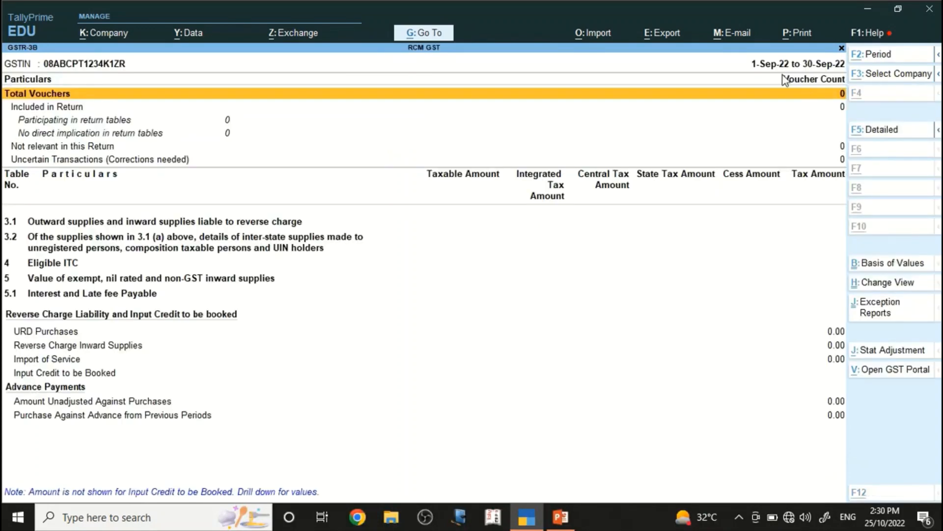
Step: Set the GSTR-3B report period to 1-Oct-22 to 31-Oct-22
key("F2")
type("oct22")
key("Return")
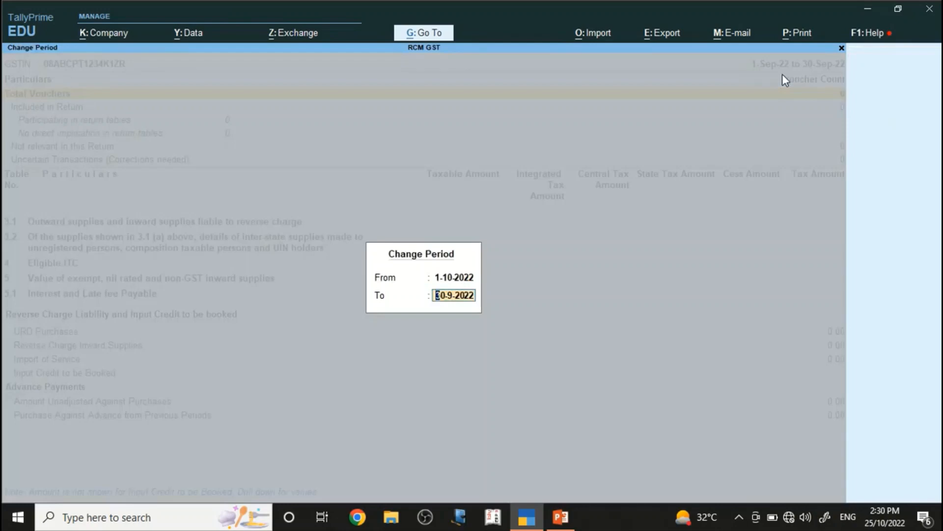
type("oct22")
key("Return")
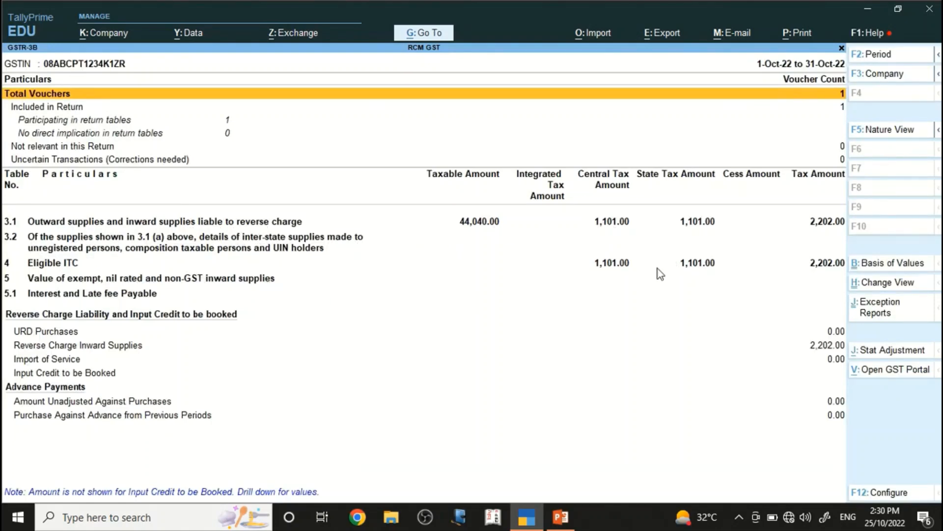
Step: Open the printable GSTR-3B return form in Word, examine tables 3.1 and 4 for the reverse charge tax, and close it
key("alt+p")
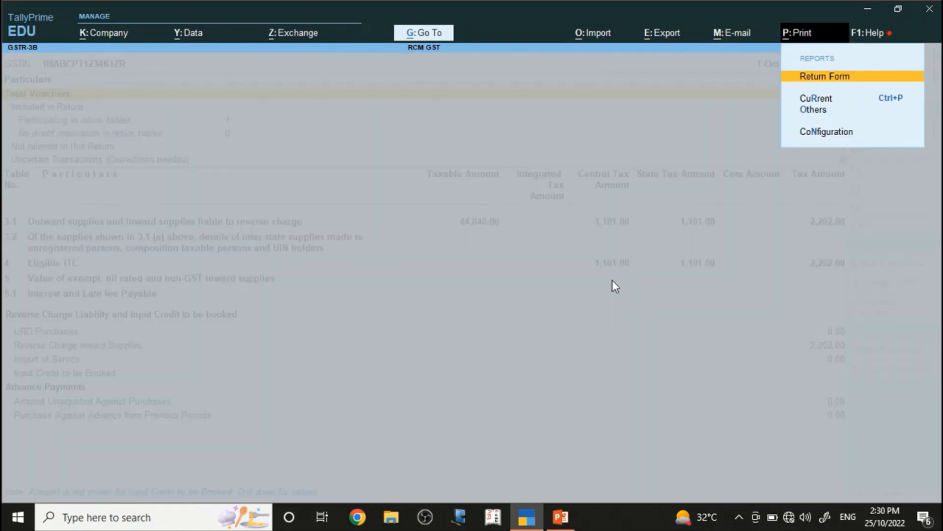
key("Return")
left_click(425, 320)
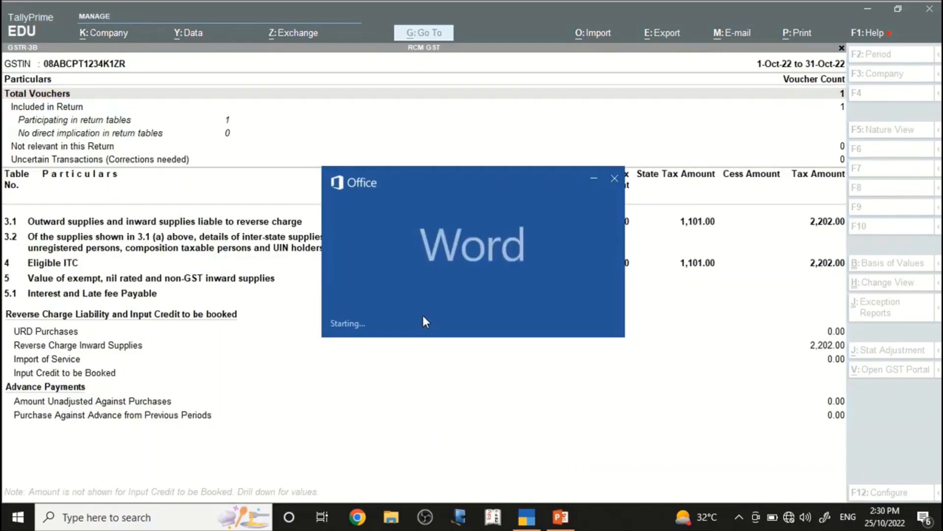
scroll(423, 315, "down", 3)
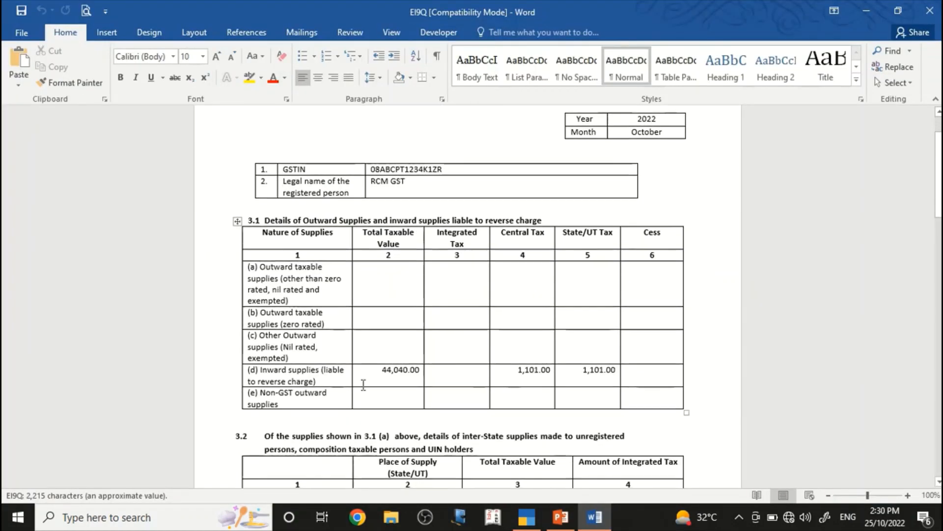
scroll(404, 380, "down", 3)
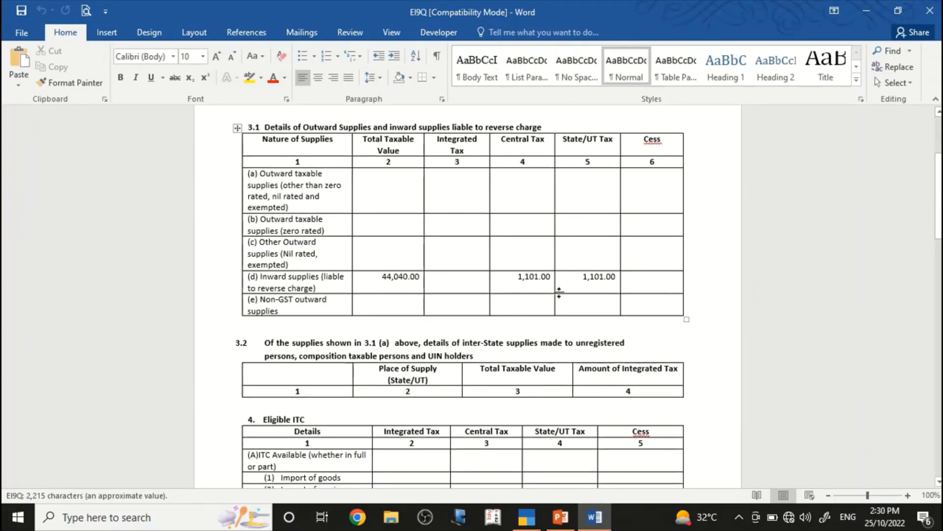
scroll(591, 291, "down", 8)
scroll(596, 287, "down", 5)
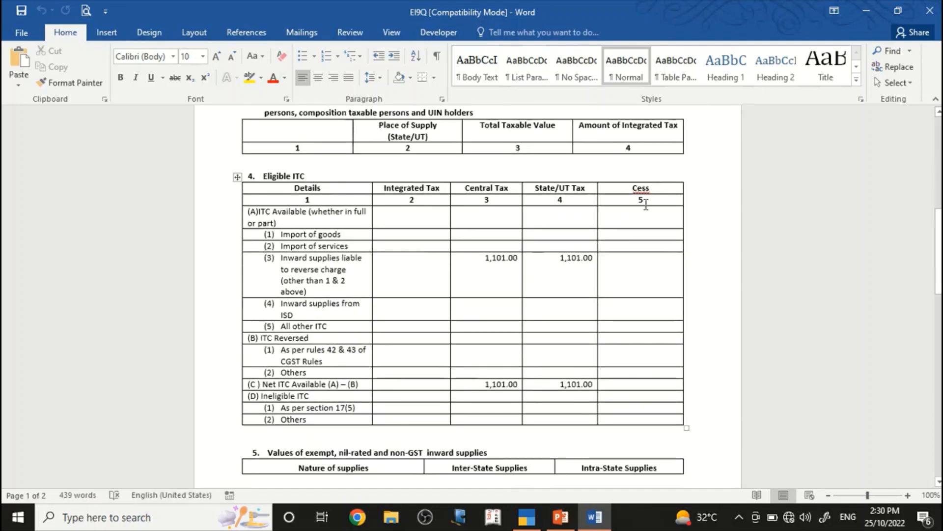
left_click(937, 8)
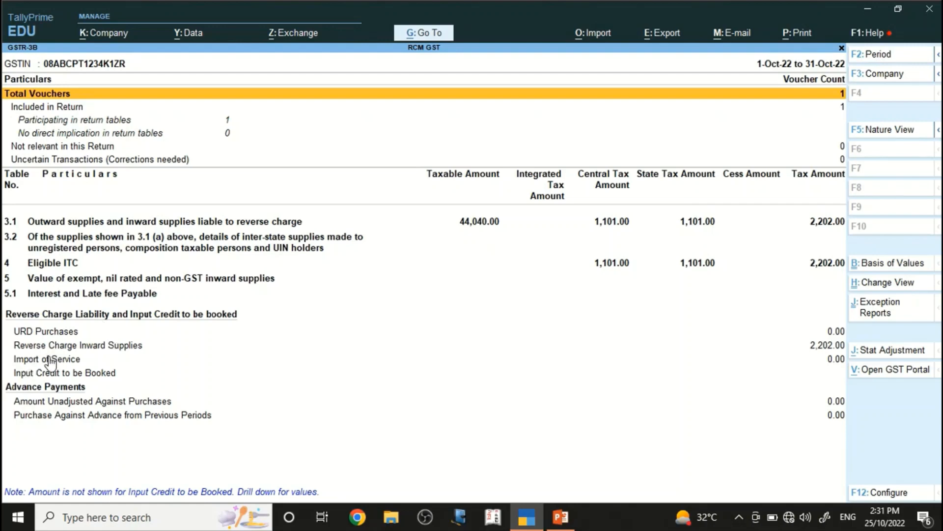
Step: Check the Reverse Charge Inward Supplies line in GSTR-3B, and return to the Gateway of Tally
left_click(71, 348)
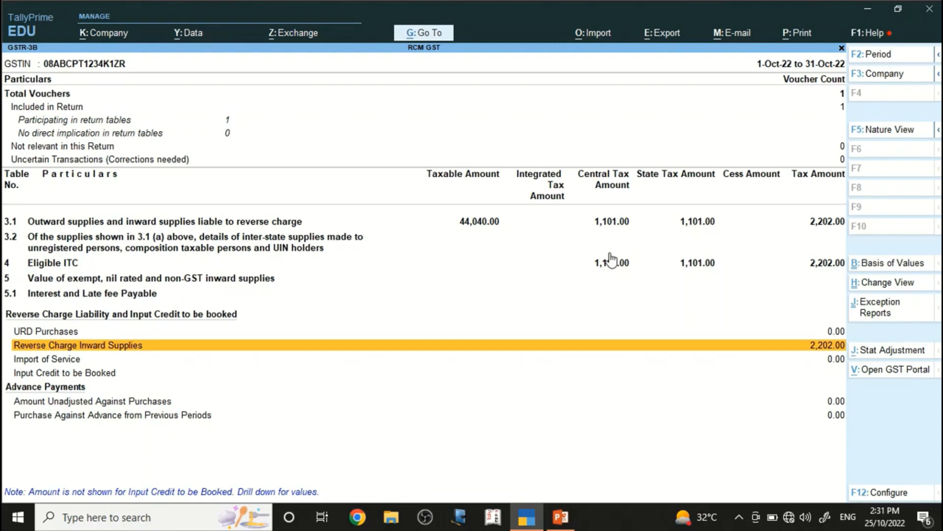
key("Escape")
key("Escape")
key("Escape")
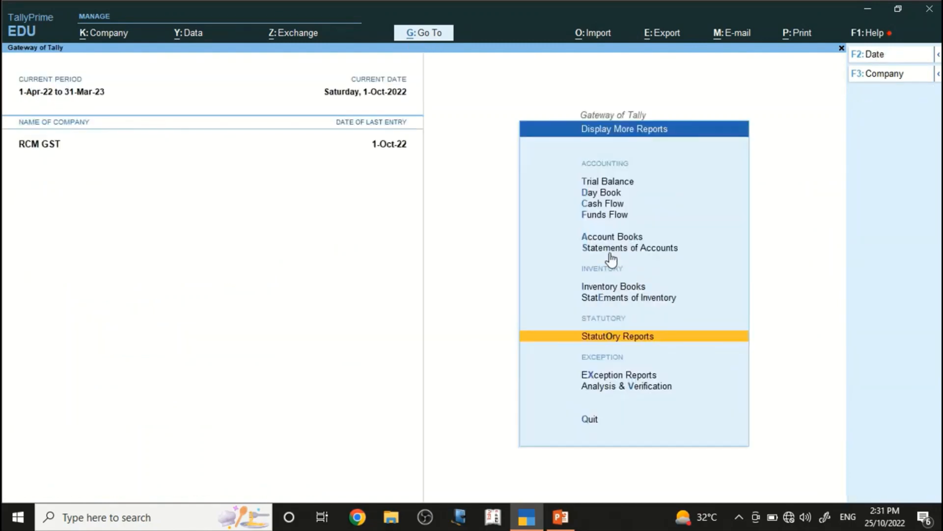
key("Escape")
key("Escape")
key("Escape")
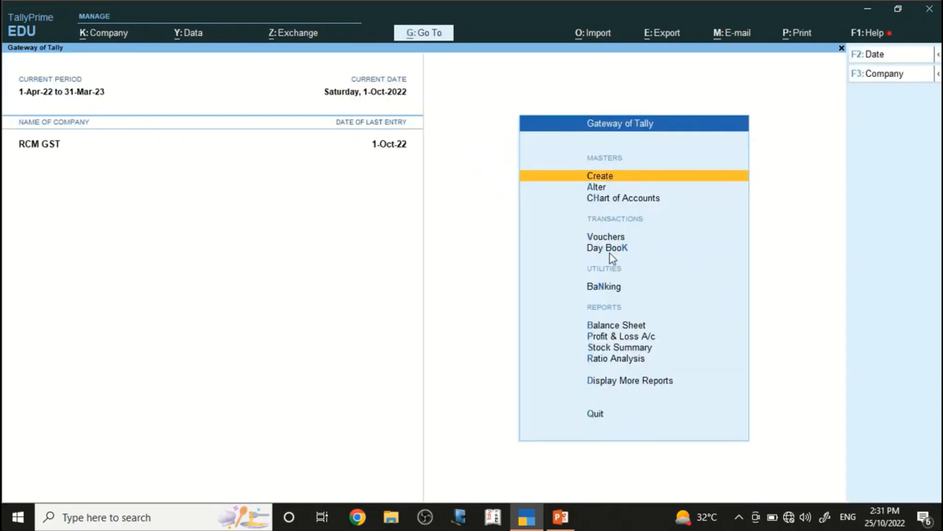
key("v")
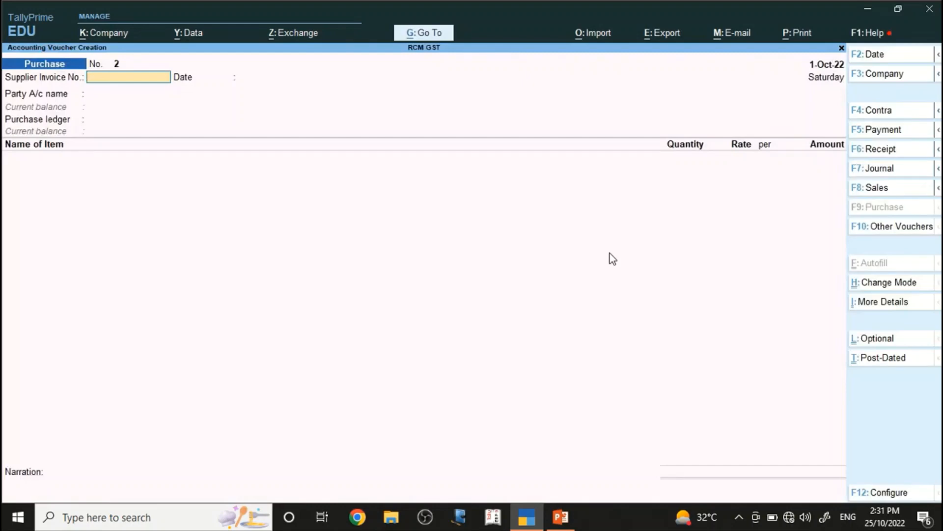
key("F7")
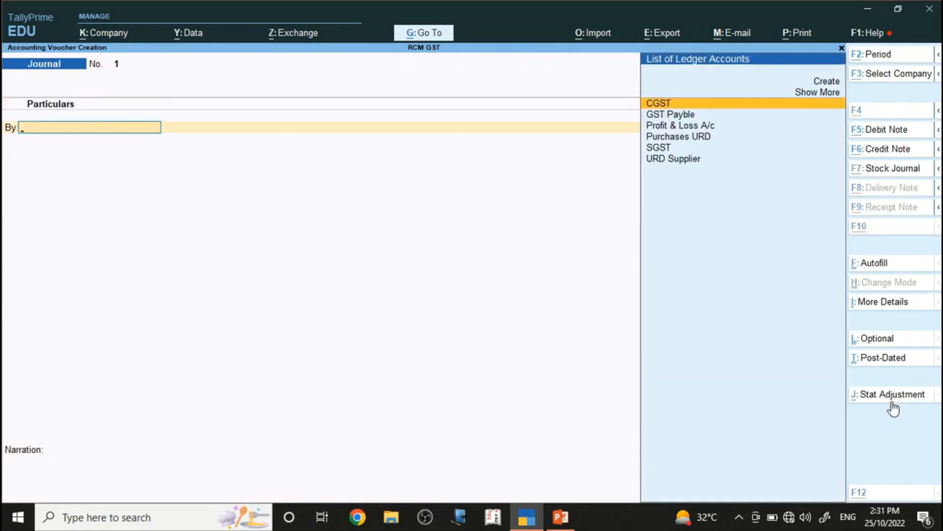
key("alt+j")
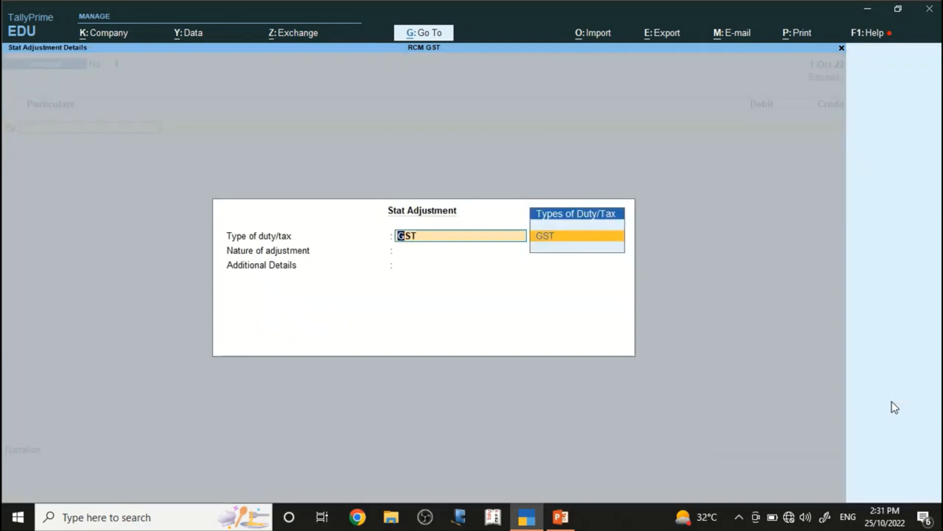
key("Return")
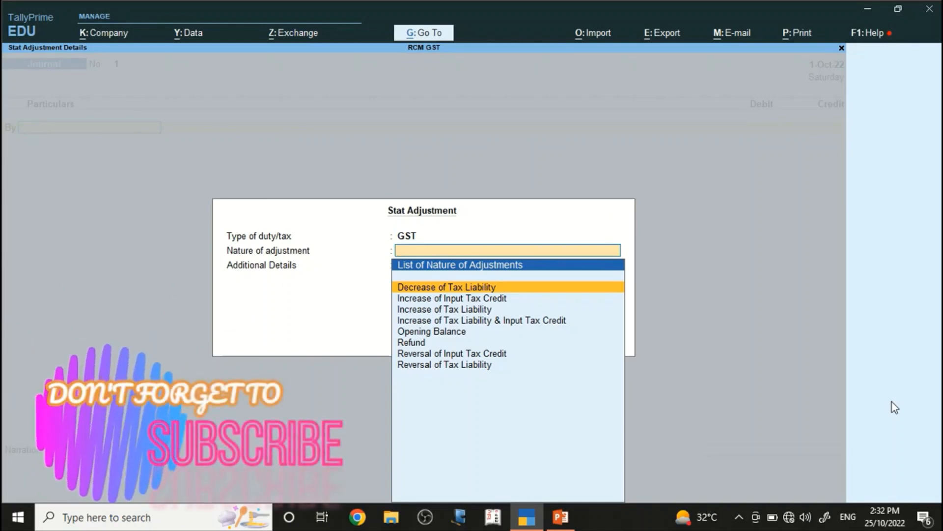
key("Down")
key("Down")
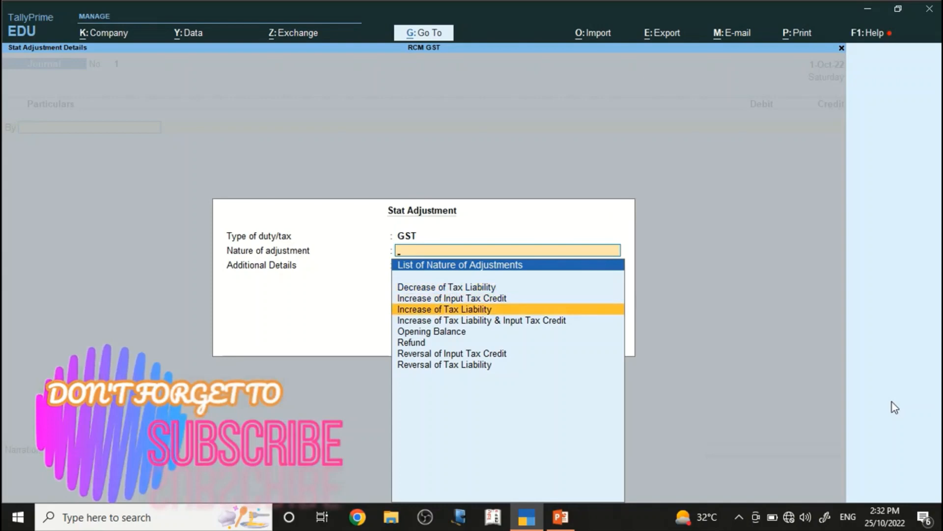
key("Return")
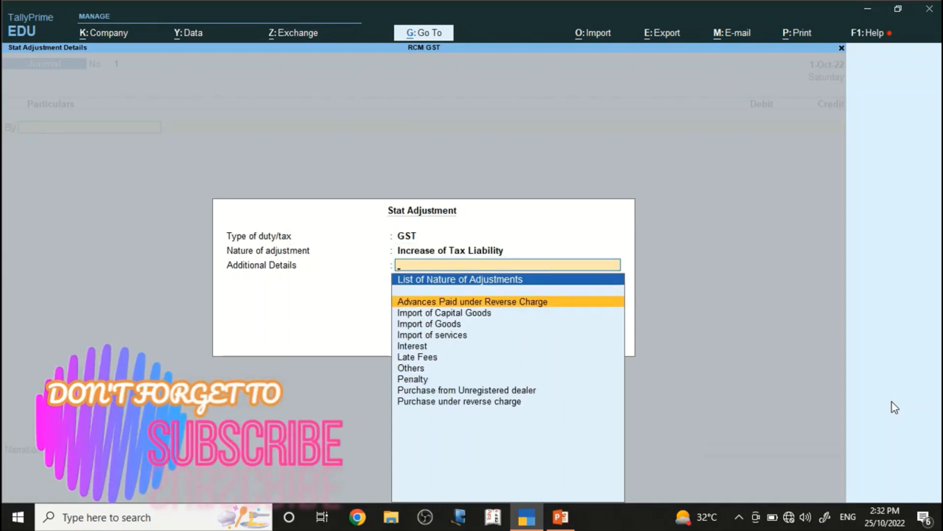
key("Down")
key("Down")
key("Down")
key("Down")
key("Down")
key("Down")
key("Down")
key("Down")
key("Down")
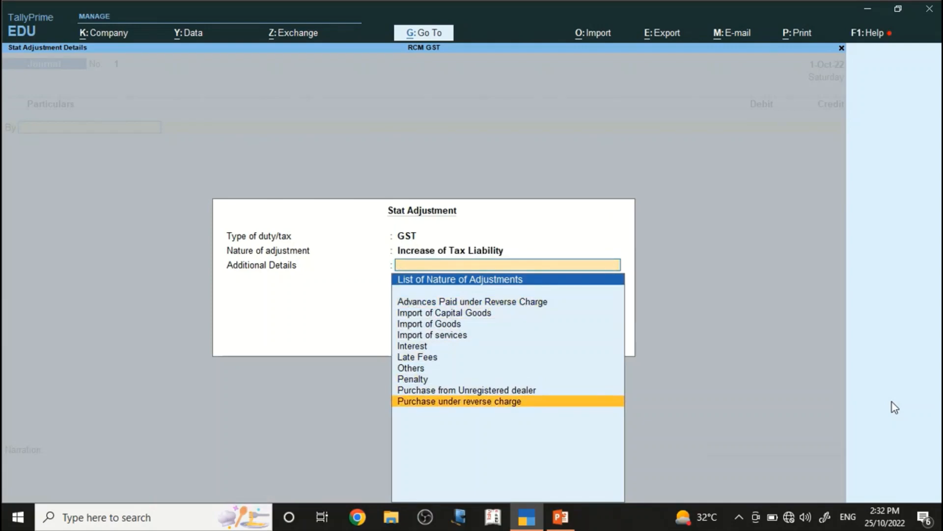
key("Return")
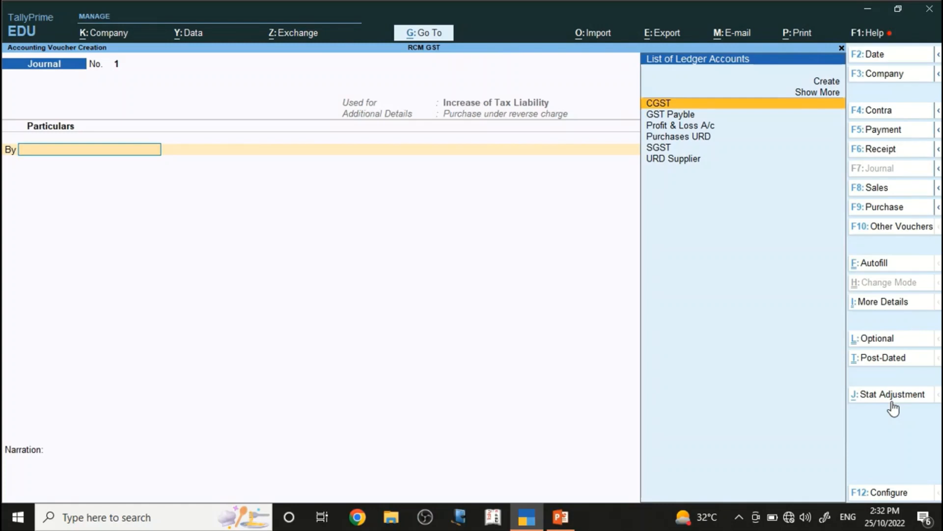
key("Down")
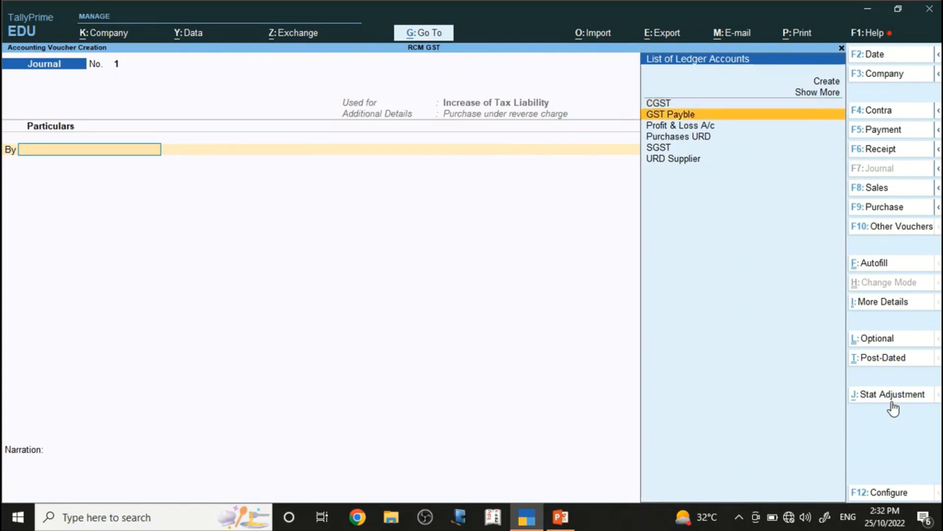
key("Return")
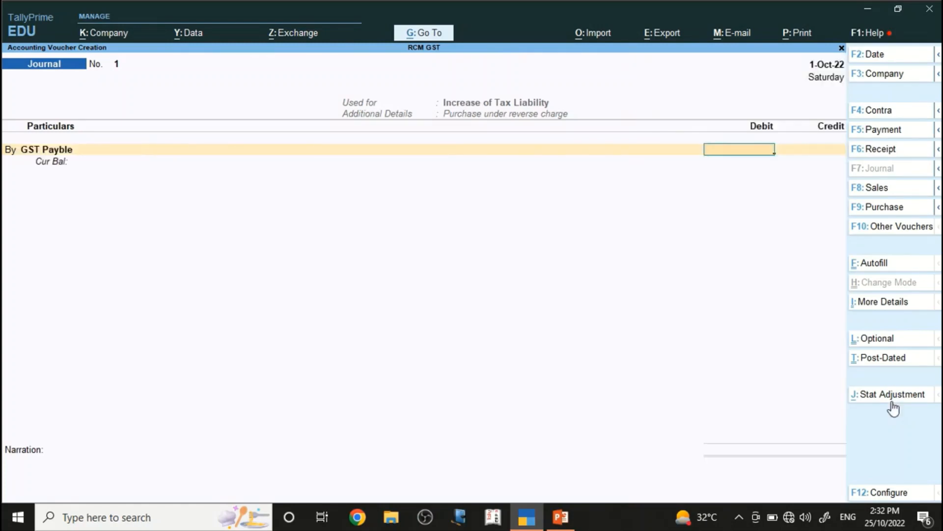
Step: Review the GST Payble ledger's master details, and abandon the unsaved journal voucher to return to the Gateway of Tally
key("BackSpace")
key("ctrl+Return")
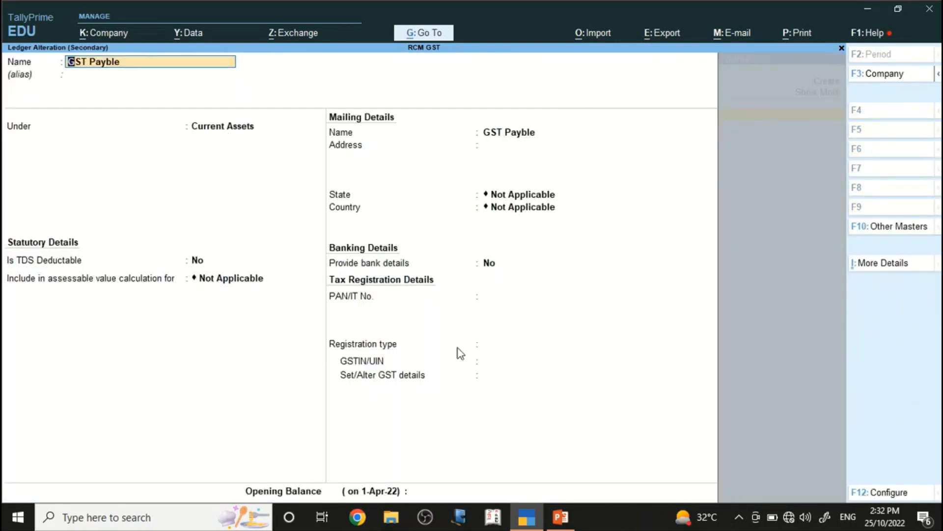
key("ctrl+a")
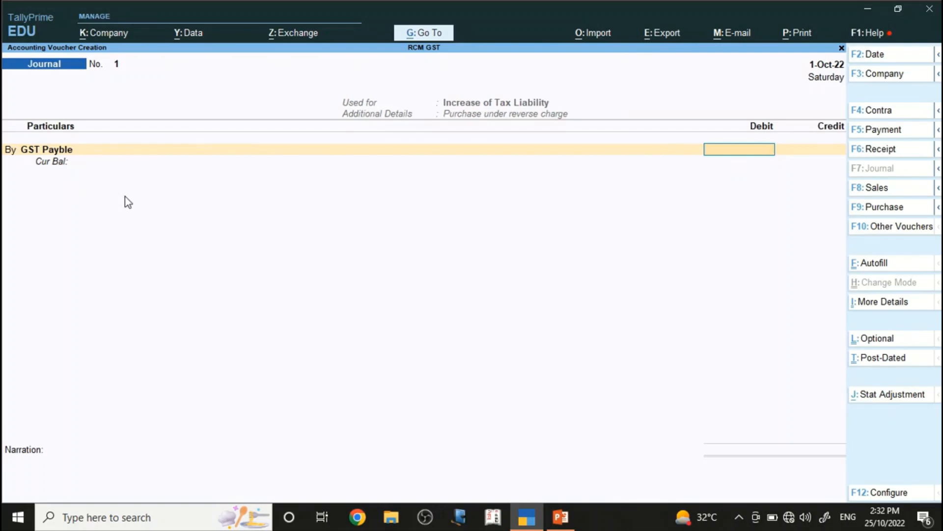
key("Escape")
key("Return")
key("Escape")
key("Escape")
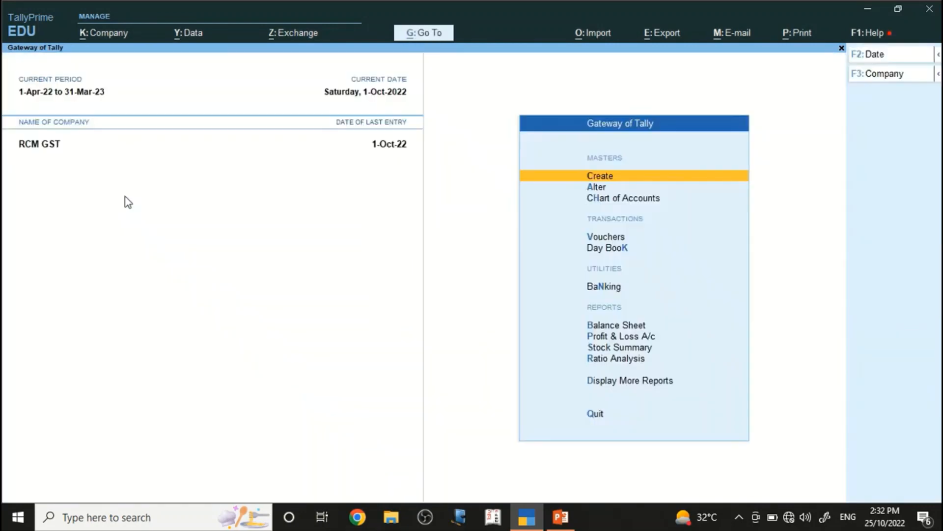
Step: Check the Day Book for 1-Oct-22, and return to the Gateway of Tally
key("d")
key("d")
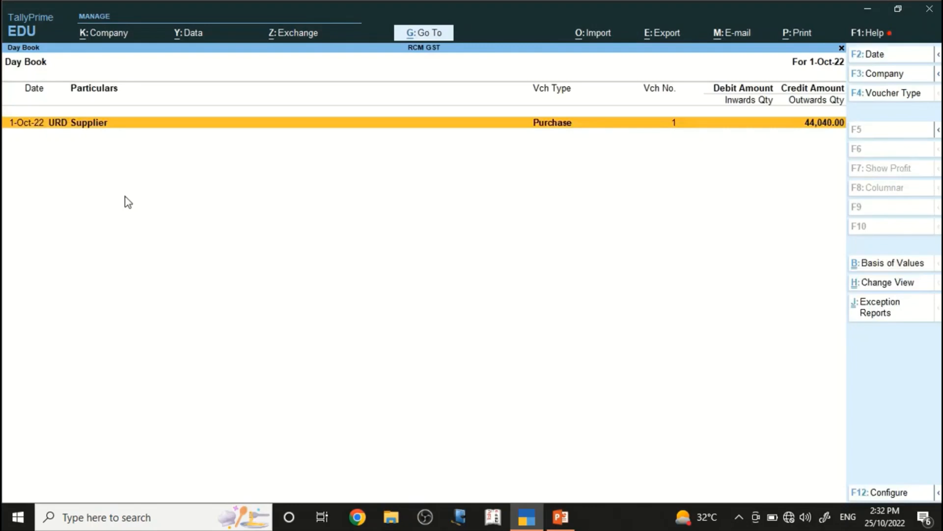
key("Escape")
key("Escape")
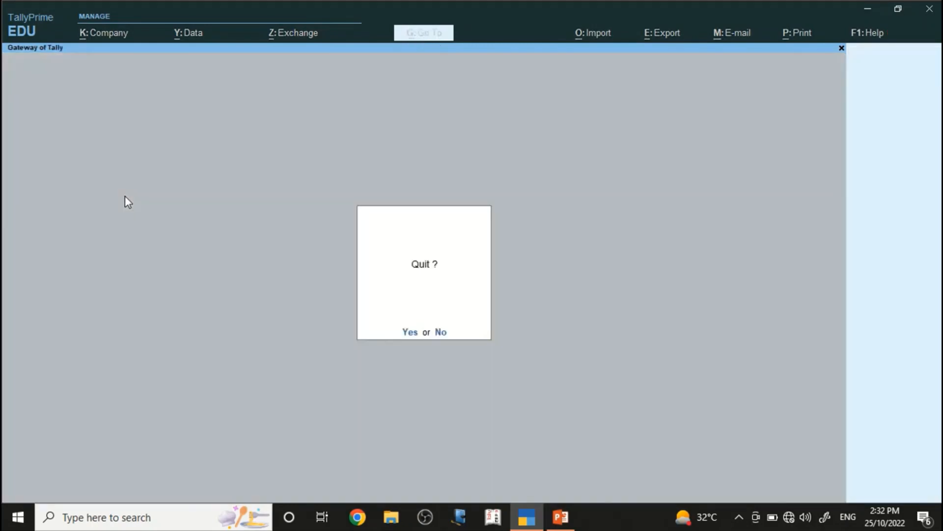
key("Escape")
Step: Start a journal voucher with a GST stat adjustment for Increase of Tax Liability, with Purchase under reverse charge as additional details
key("v")
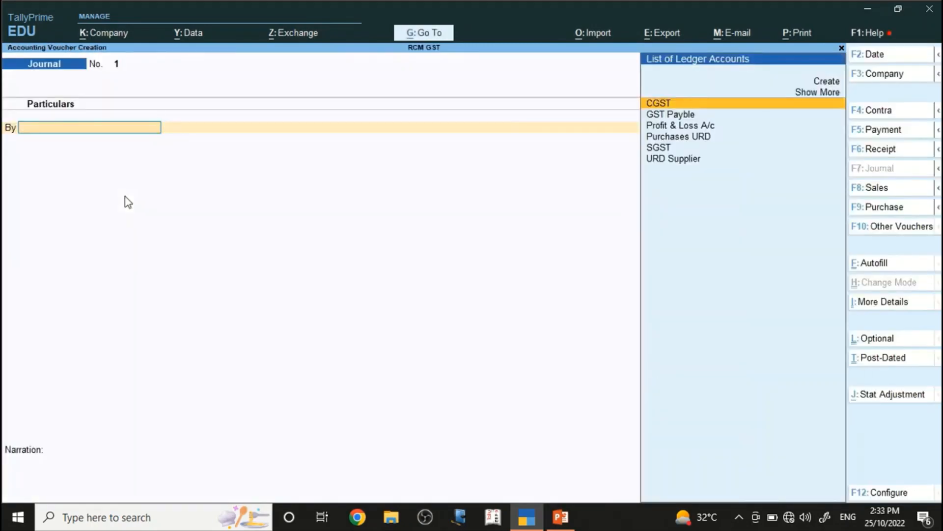
key("alt+j")
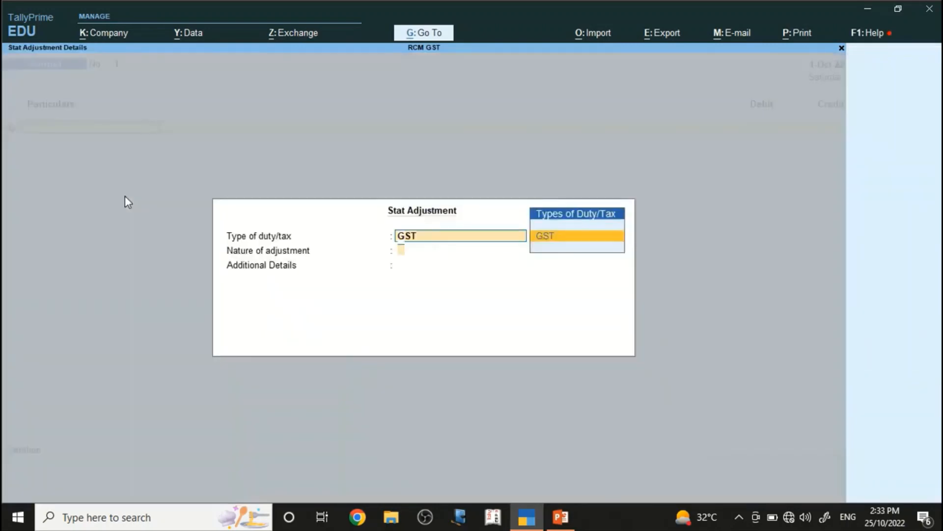
key("Return")
key("Down")
key("Down")
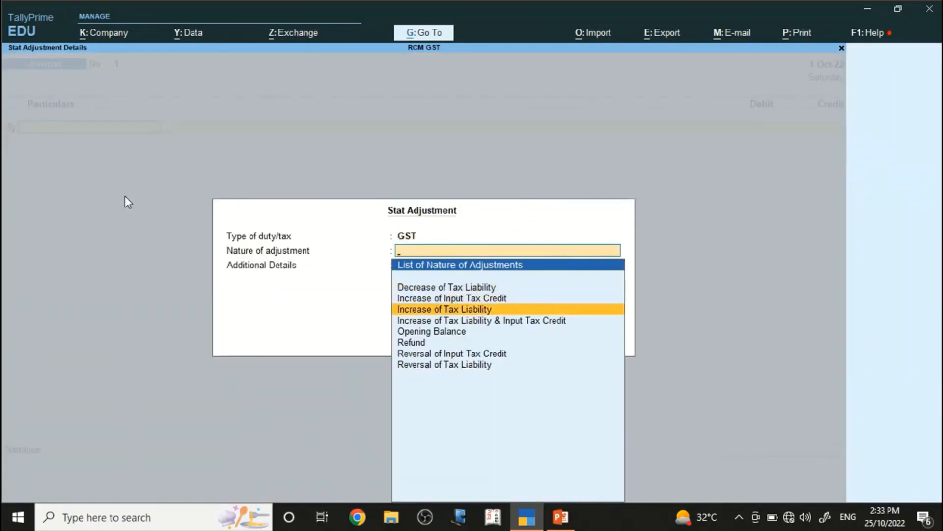
key("Return")
key("Down")
key("Down")
key("Down")
key("Down")
key("Down")
key("Down")
key("Down")
key("Down")
key("Down")
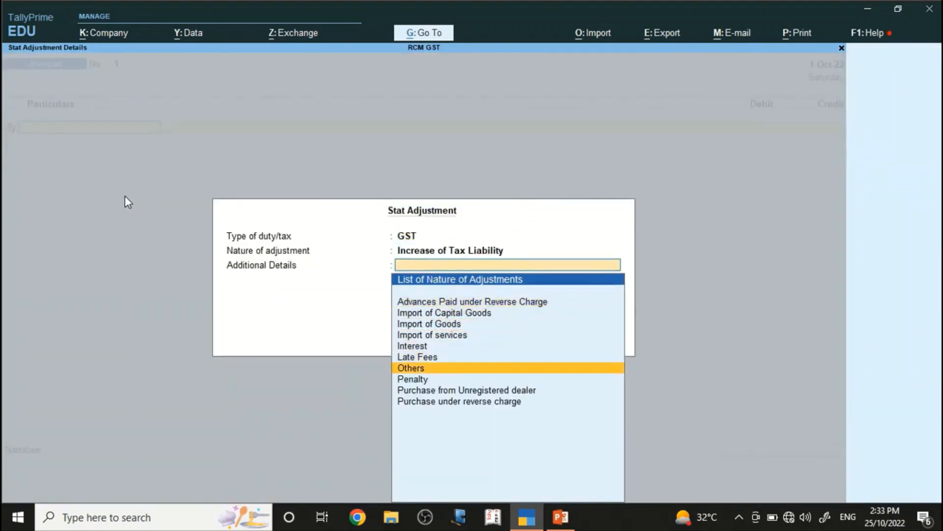
key("Return")
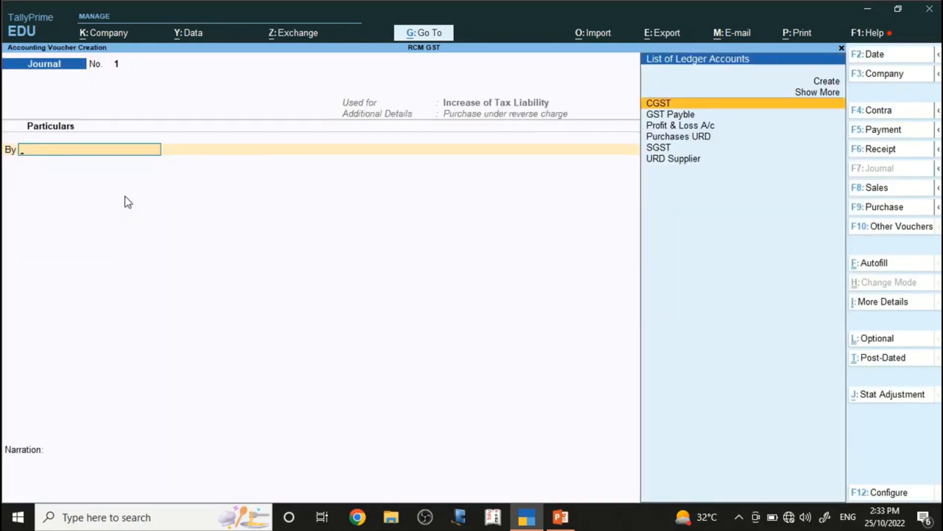
Step: Debit the GST Payble ledger with 2,202.00, calculated as 44040*5%
type("GST")
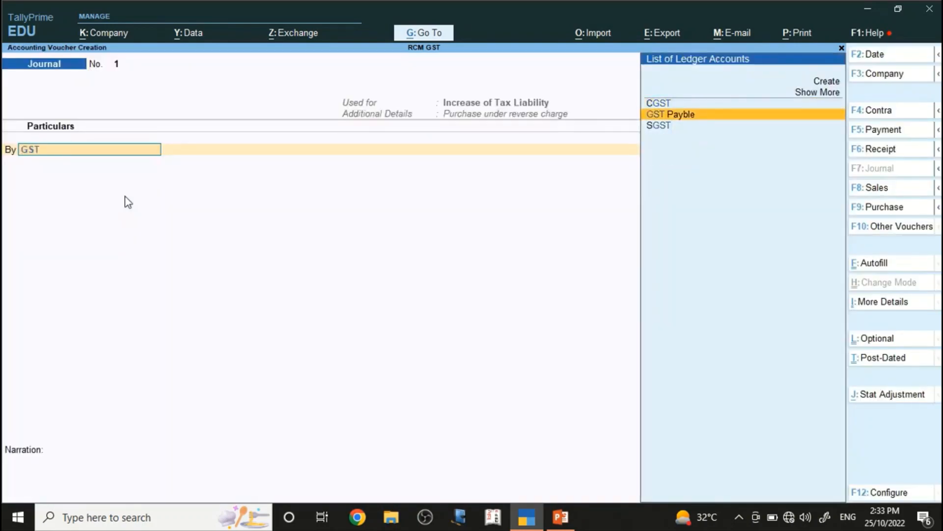
key("Return")
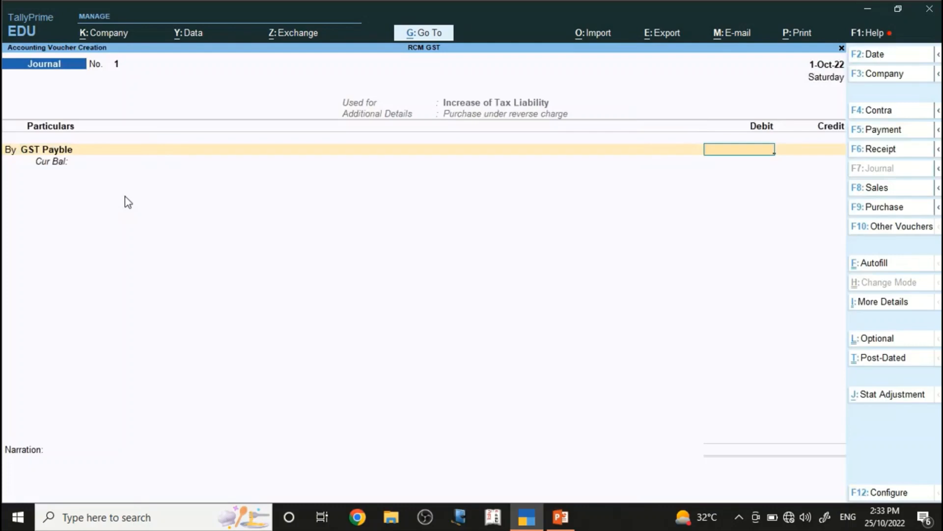
key("ctrl+n")
type("44")
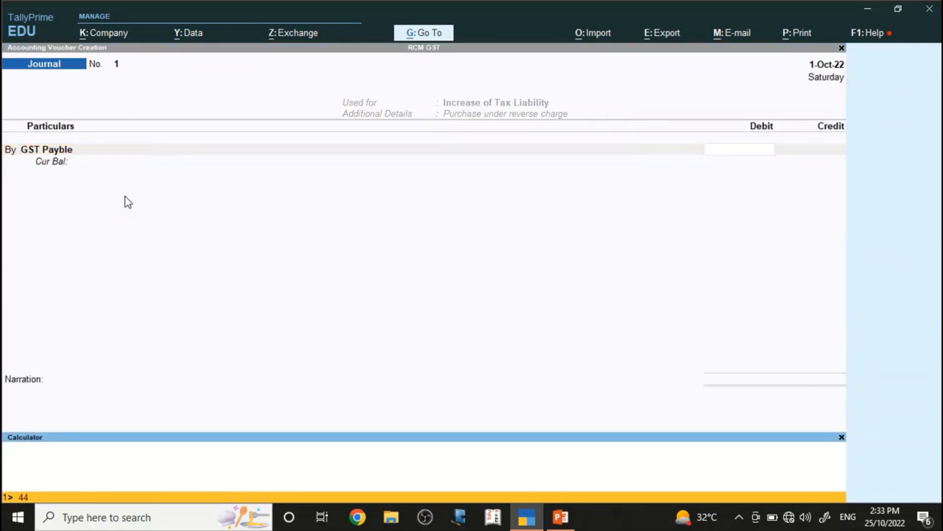
type("040*5%")
key("Return")
key("Return")
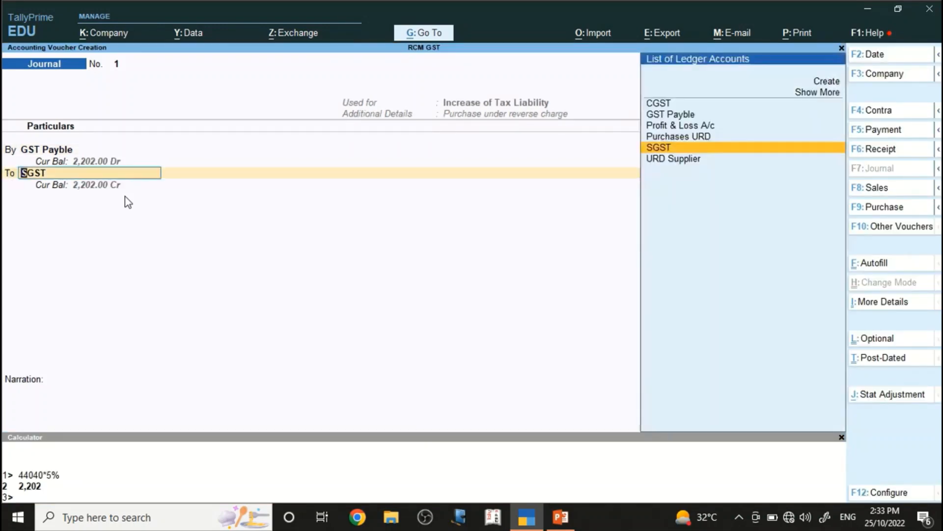
Step: Credit the CGST ledger with 1,101.00, at a 2.5% rate on a taxable value of 44040
type("CG")
key("Return")
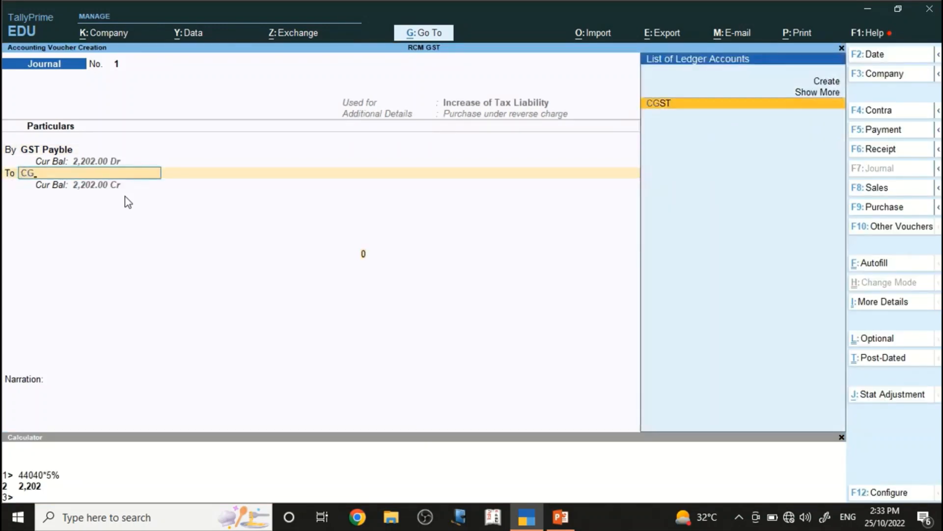
type("2.5")
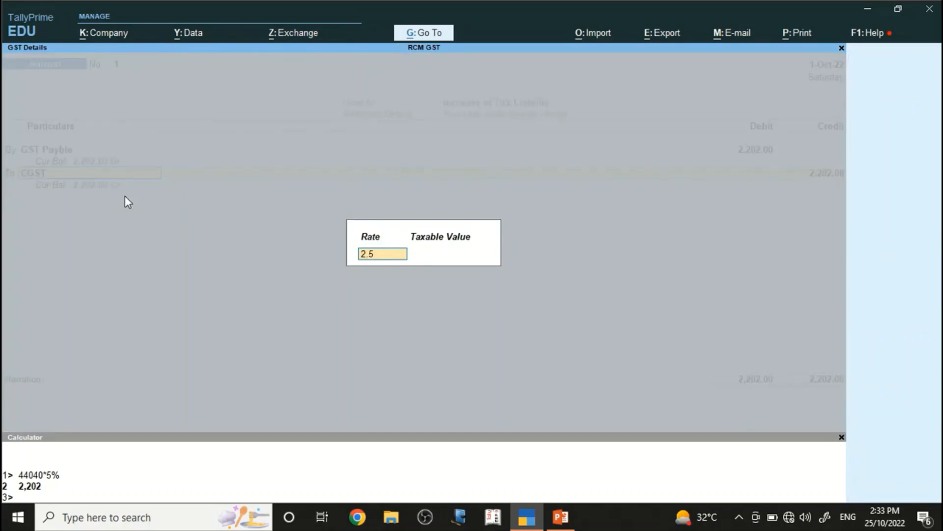
key("Return")
type("44040")
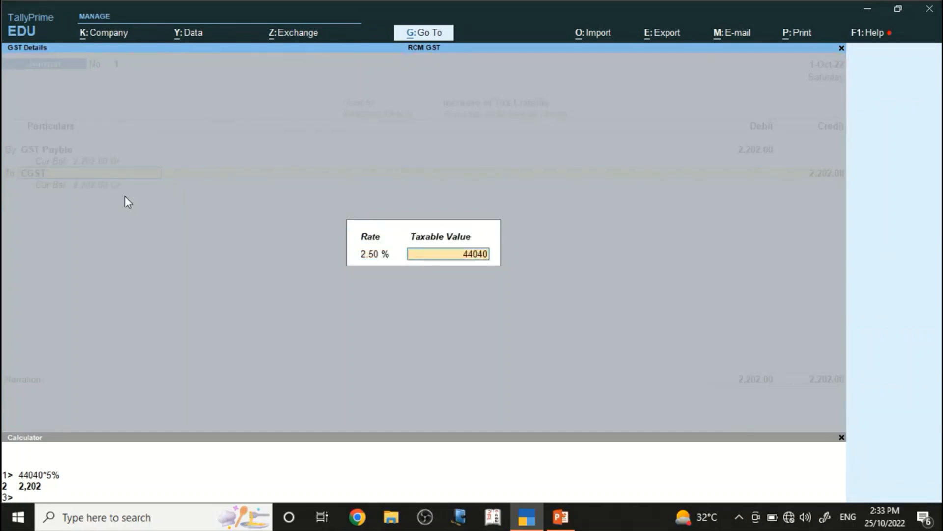
key("Return")
key("Return")
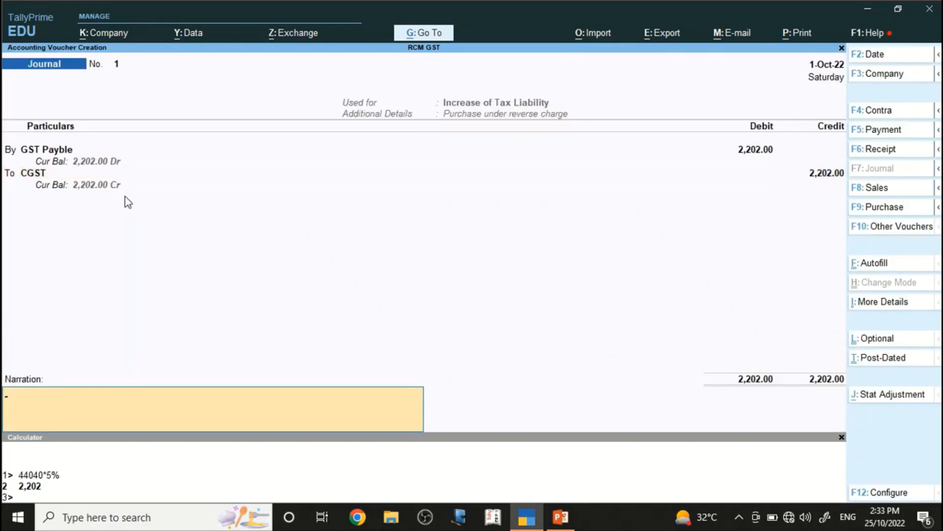
key("BackSpace")
type("1101")
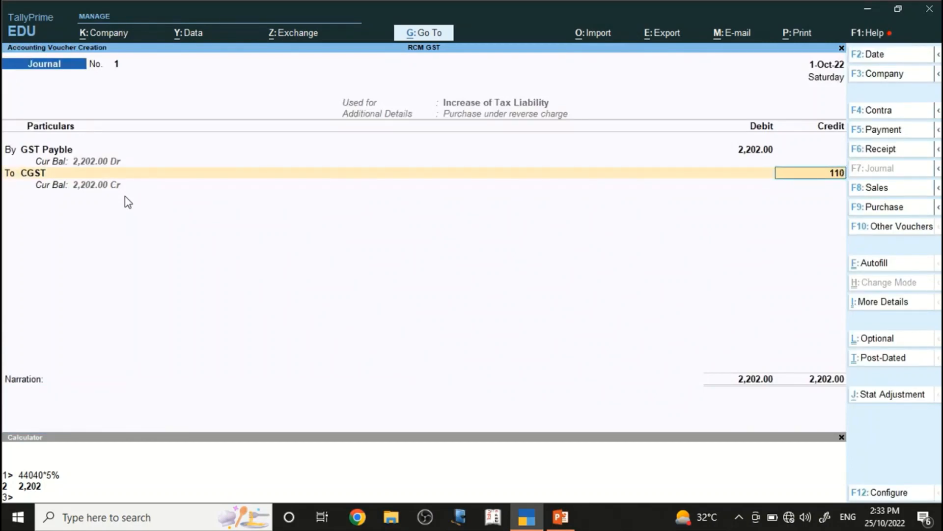
key("Return")
Step: Credit the SGST ledger with 1,101.00 and save the tax liability journal without a narration
key("Return")
key("Return")
key("Return")
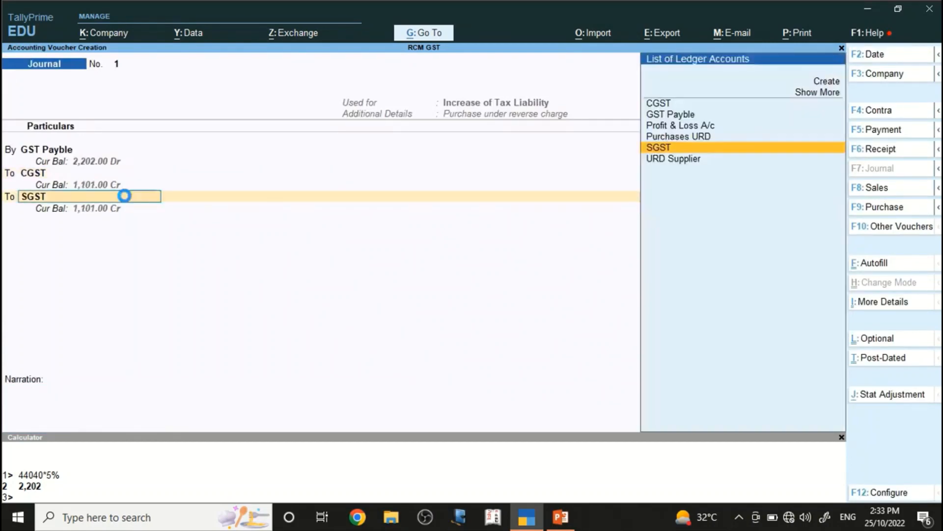
key("Return")
key("Return")
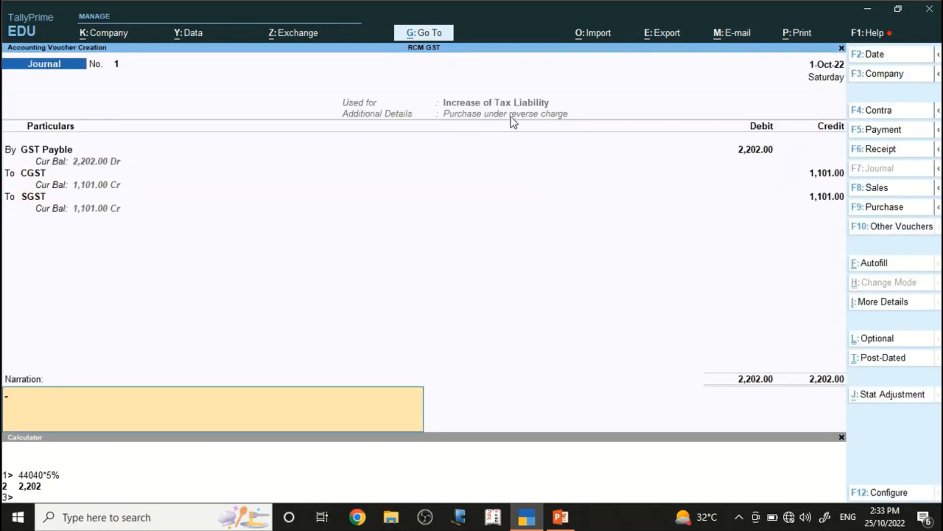
key("Return")
key("Return")
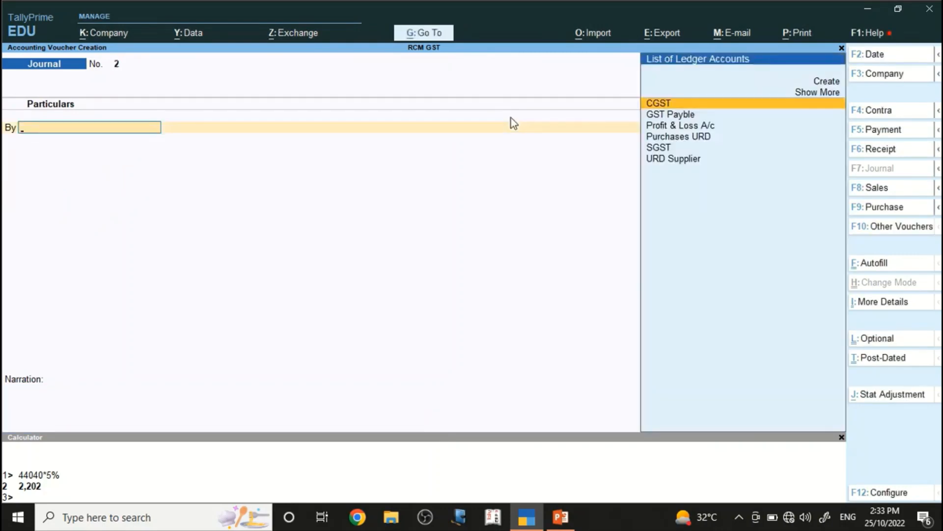
Step: Reopen the saved tax liability journal, change its voucher date to 31-Oct-22, and save it
key("Page_Up")
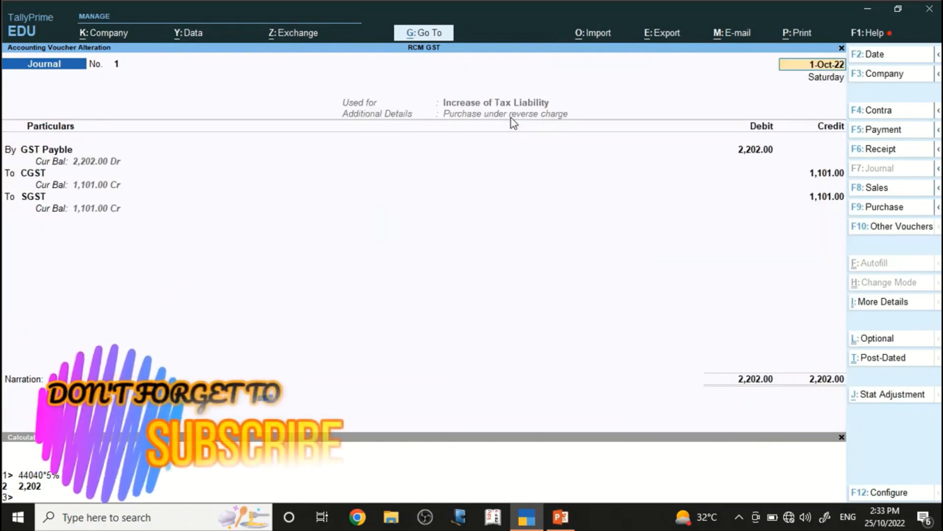
key("F2")
type("31")
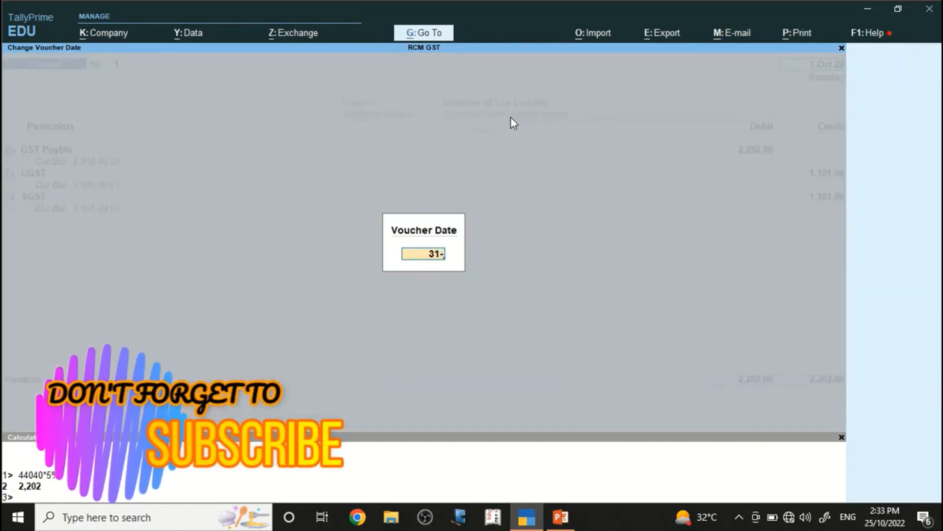
type("-10")
key("Return")
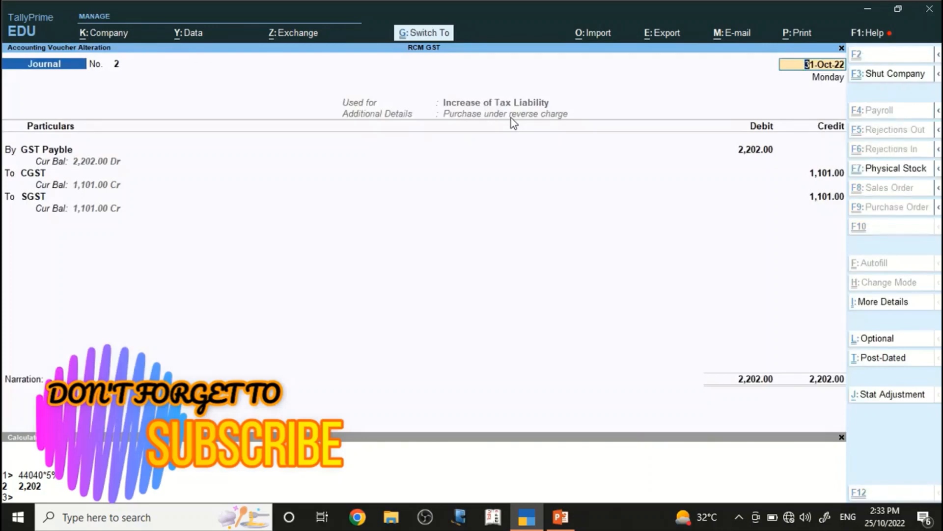
key("ctrl+a")
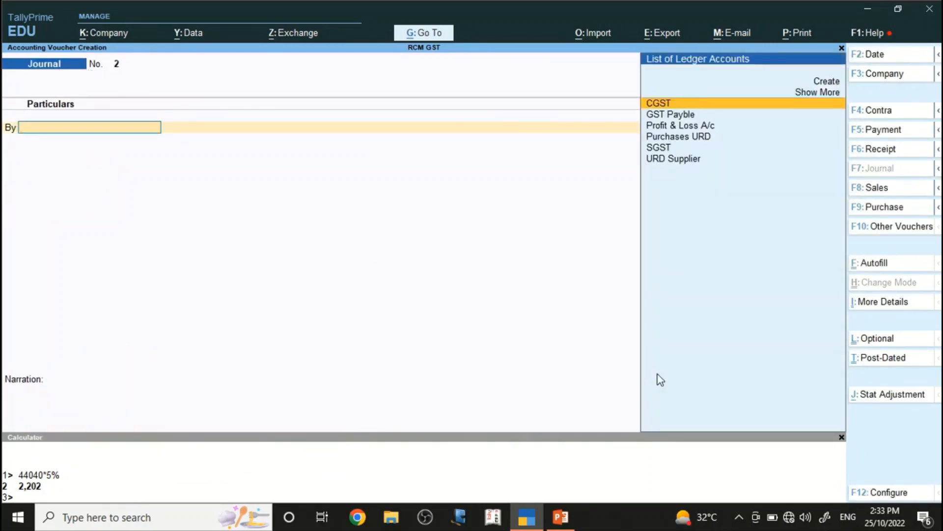
Step: Set the new journal's GST stat adjustment to Increase of Input Tax Credit, with Purchase under reverse charge as additional details
key("ctrl+j")
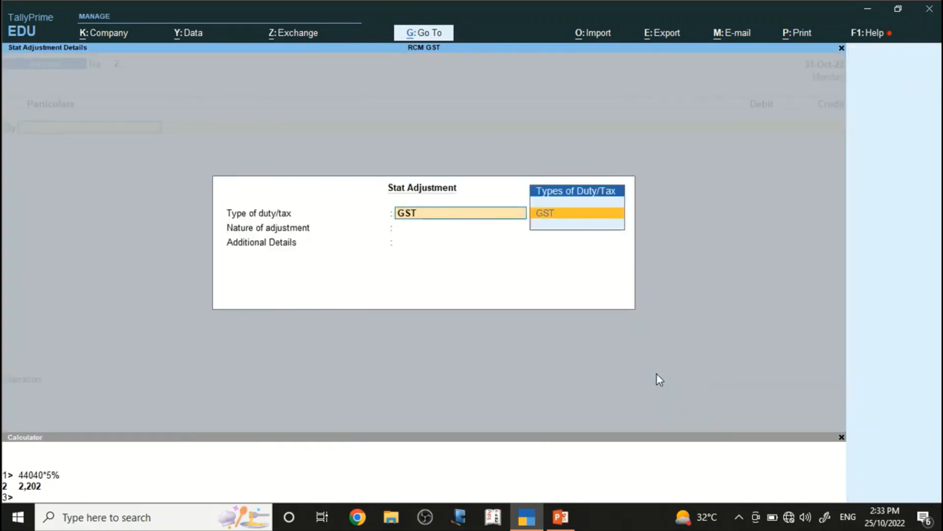
key("Return")
key("Down")
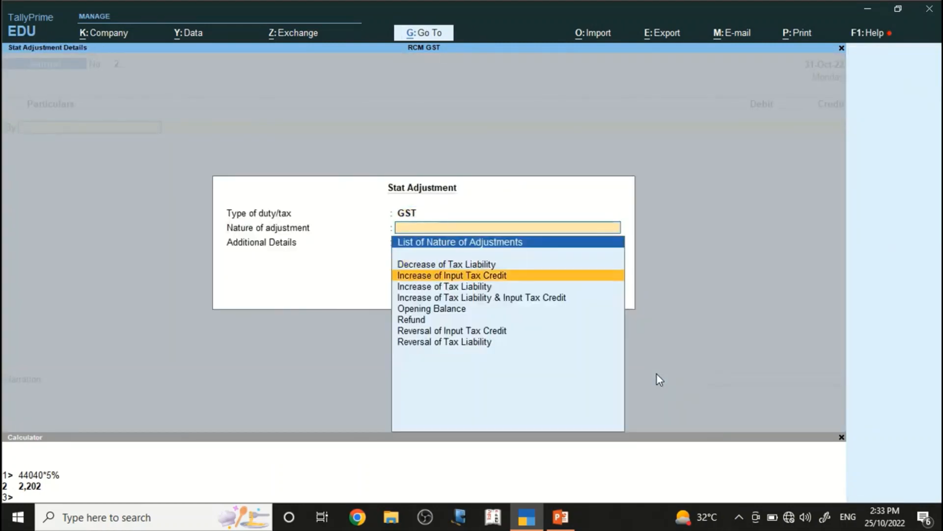
key("Down")
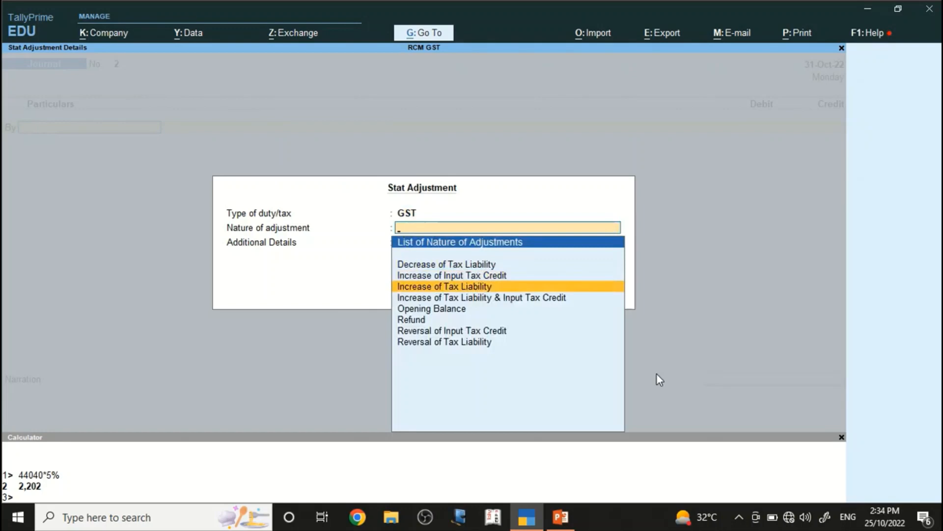
key("Up")
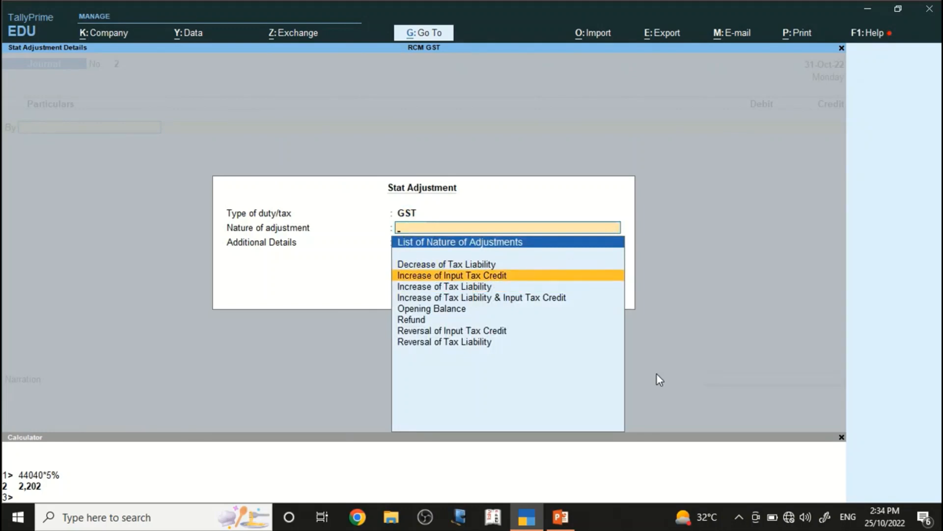
key("Return")
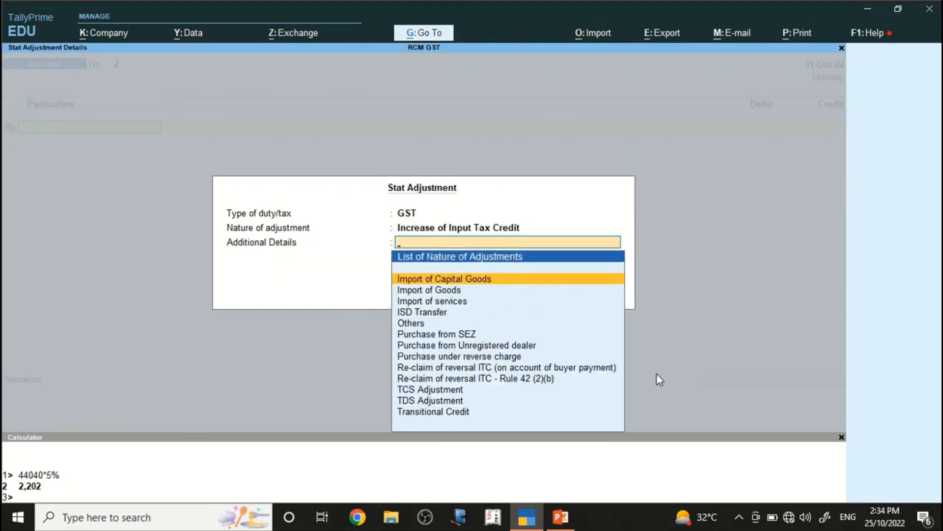
key("Down")
key("Down")
key("Down")
key("Down")
key("Down")
key("Down")
key("Down")
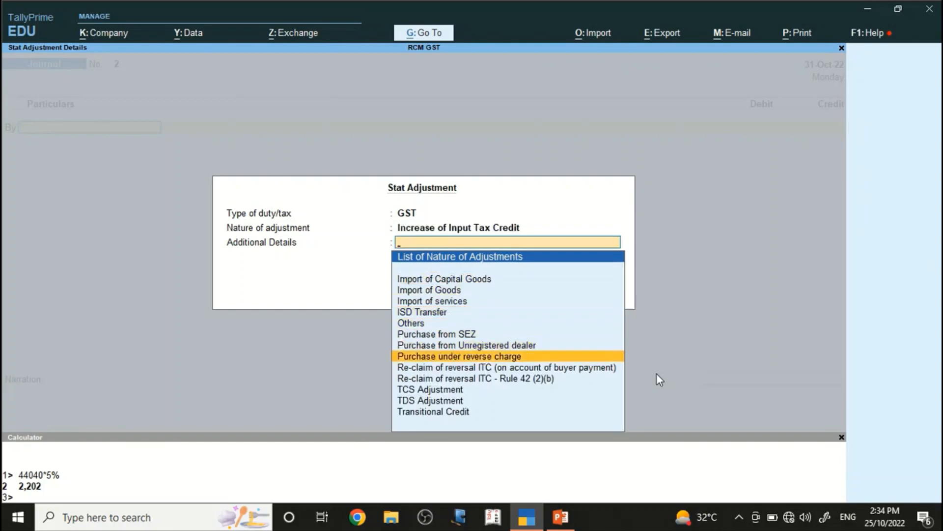
key("Return")
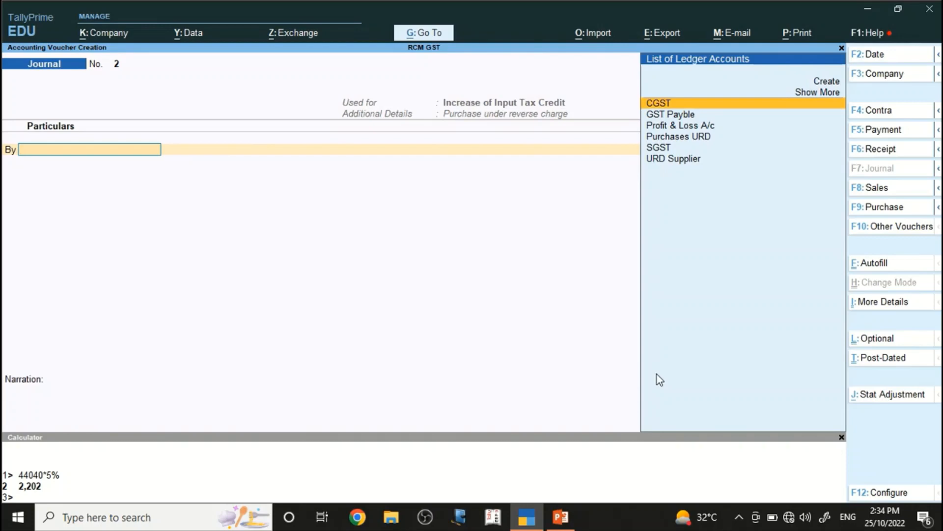
Step: Debit the CGST ledger with 1,101.00, at a 2.5% rate on a taxable value of 44040
key("Return")
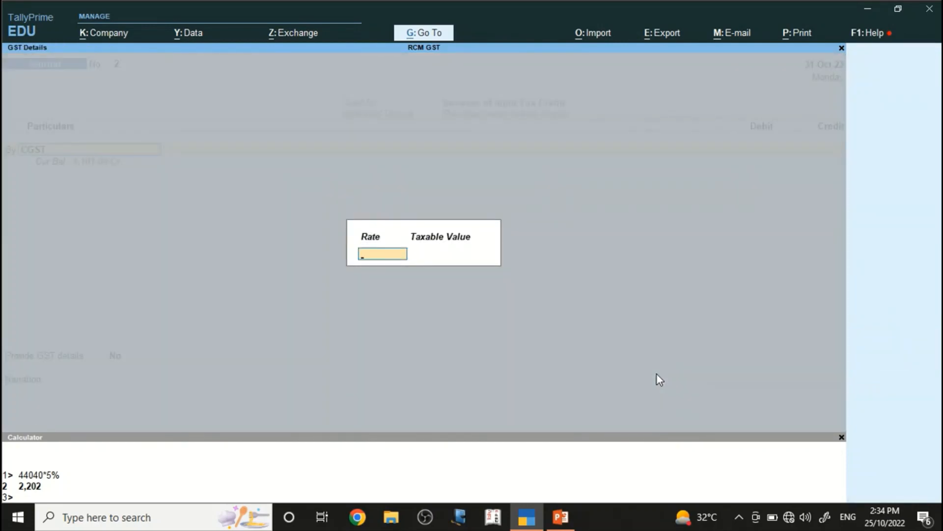
type("2.5")
key("Return")
type("44040")
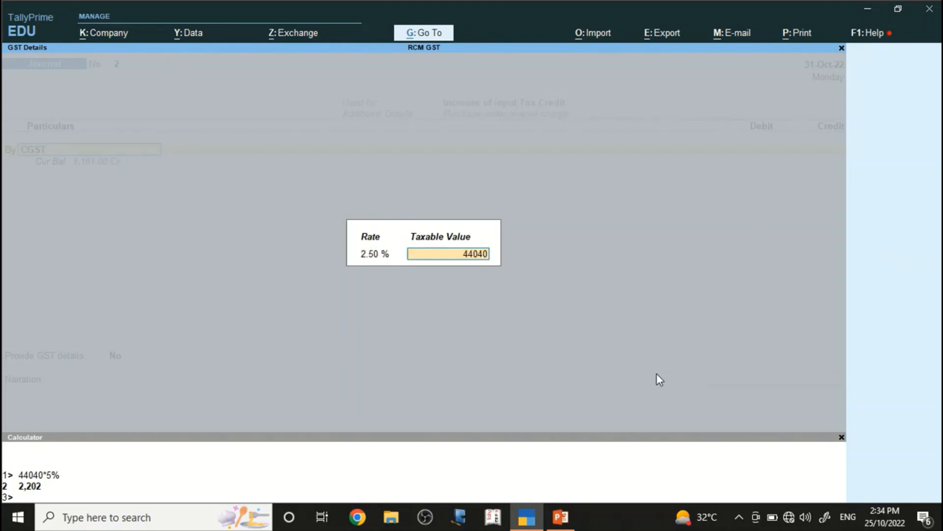
key("Return")
type("1101")
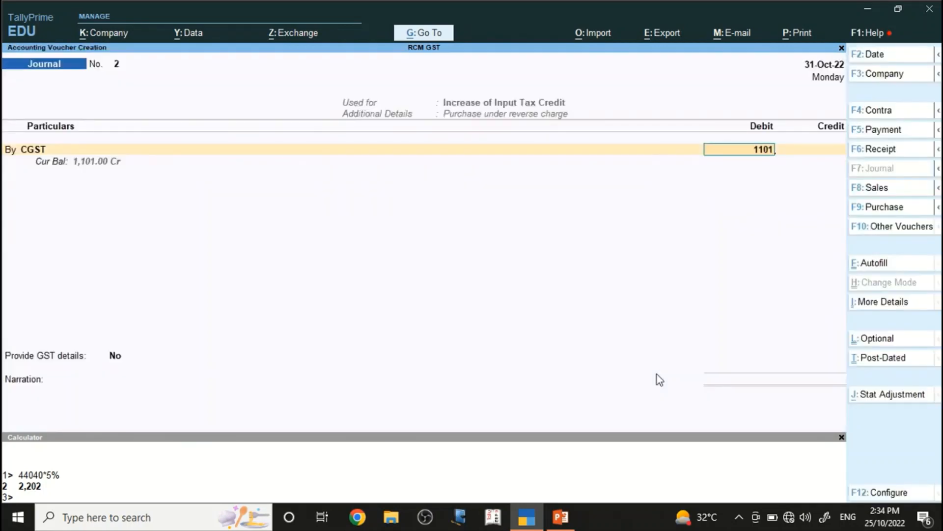
key("Return")
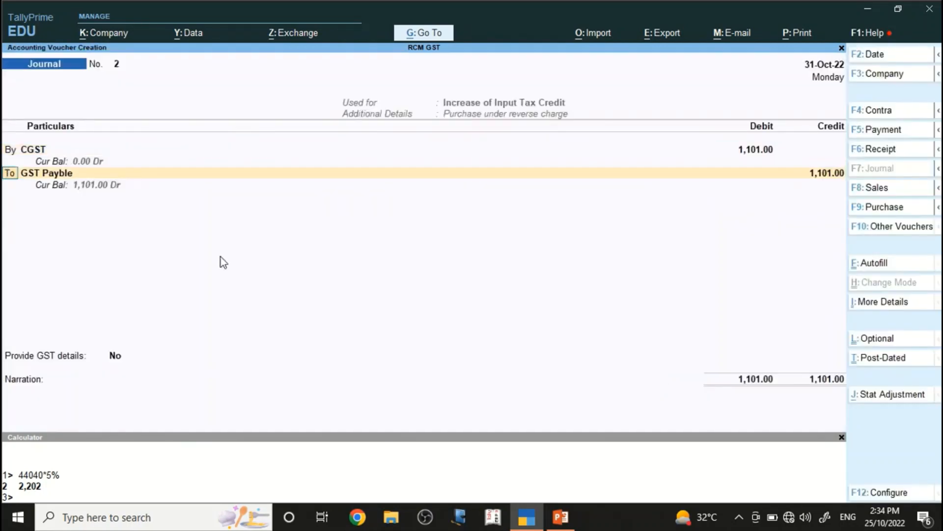
Step: Add a second debit line for the SGST ledger with 1,101.00, at 2.50% on a taxable value of 44,040.00
type("B")
key("Return")
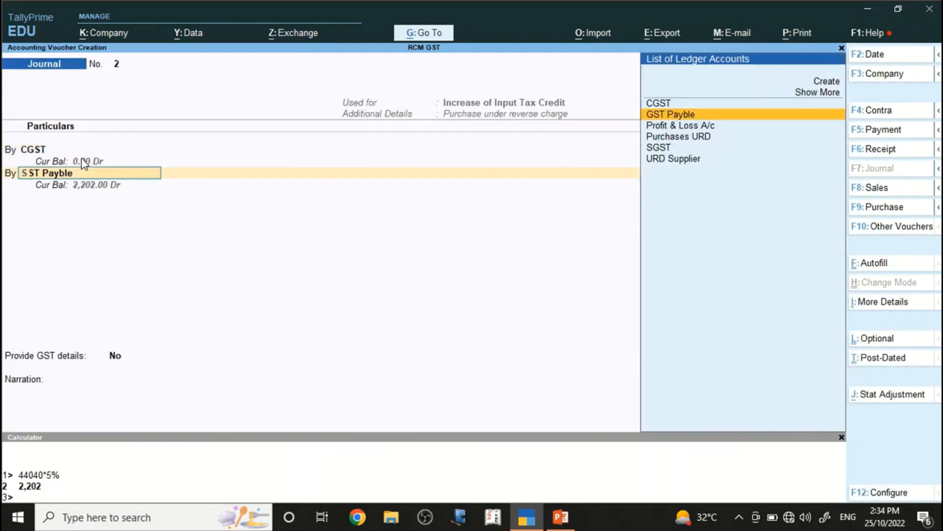
type("SGST")
key("Return")
key("Return")
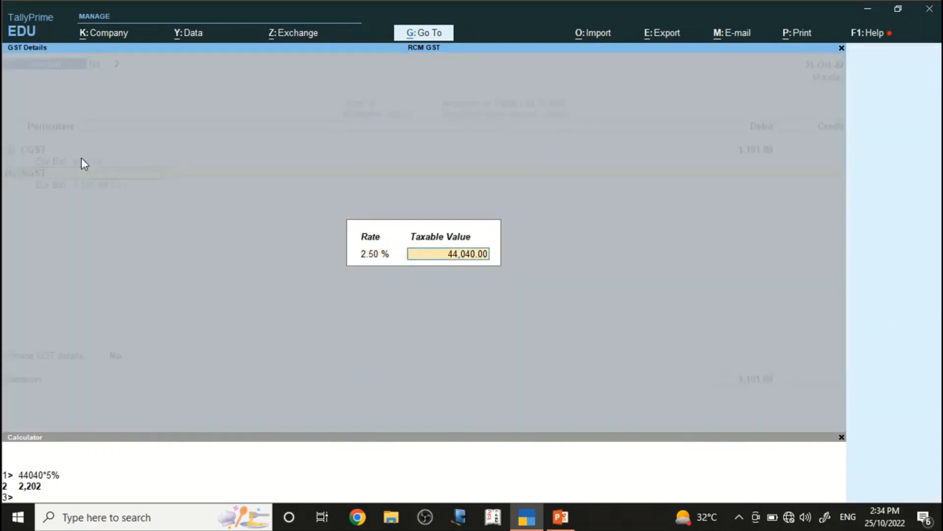
key("Return")
type("1101")
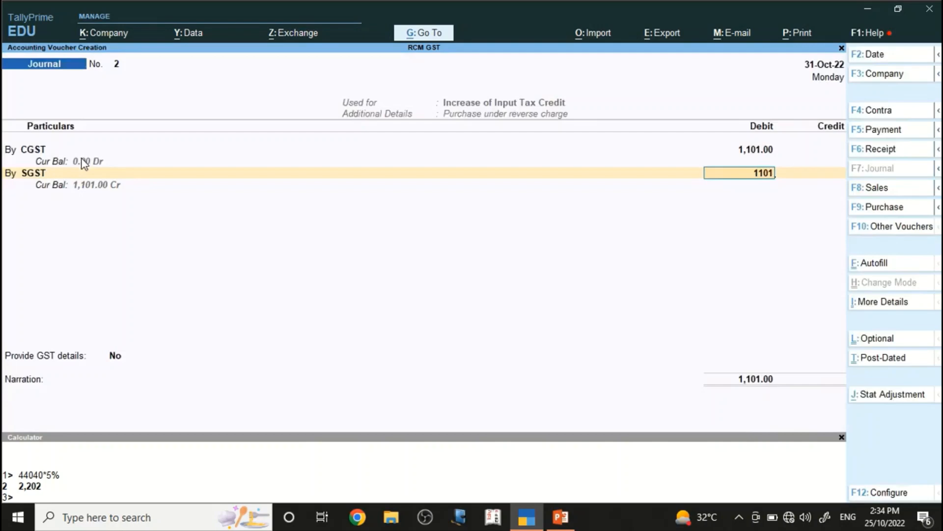
key("Return")
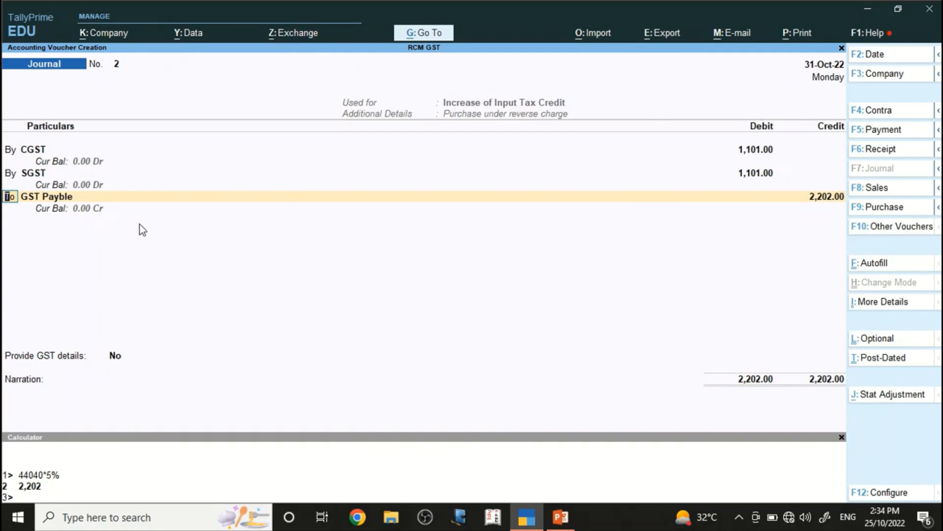
Step: Credit the GST Payble ledger with 2,202.00, keep Provide GST details at No, and save the input tax credit journal
key("Return")
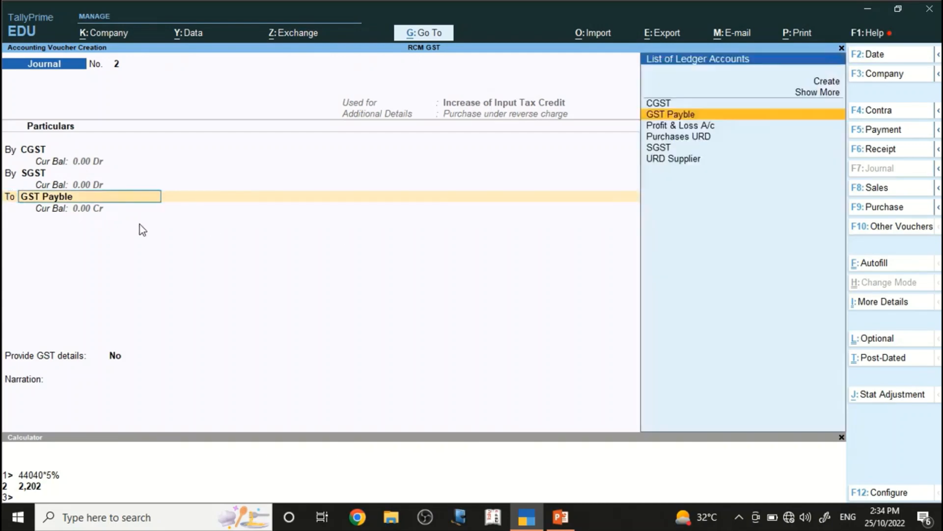
key("Return")
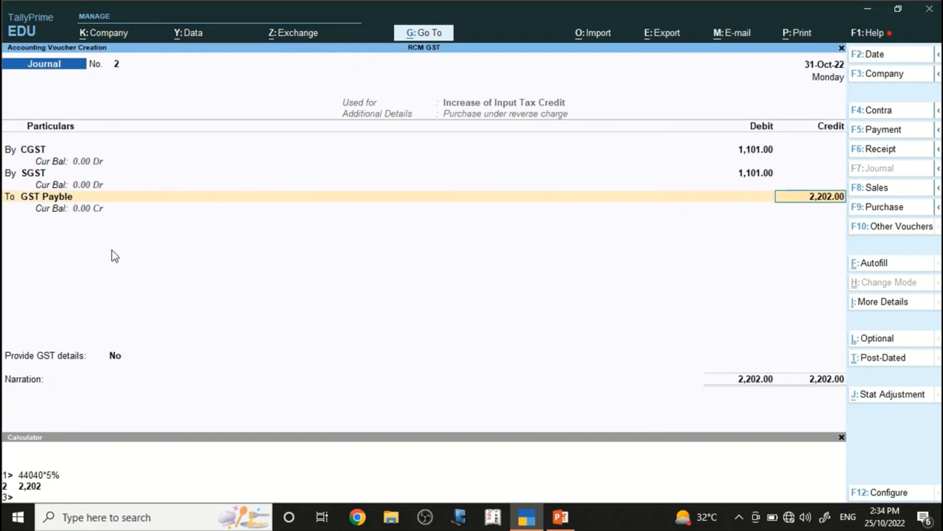
key("Return")
key("Return")
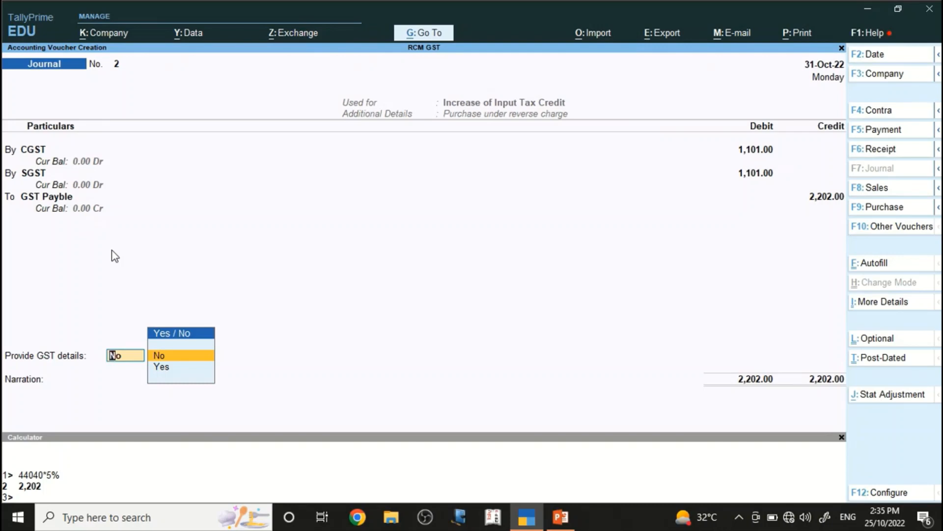
key("Return")
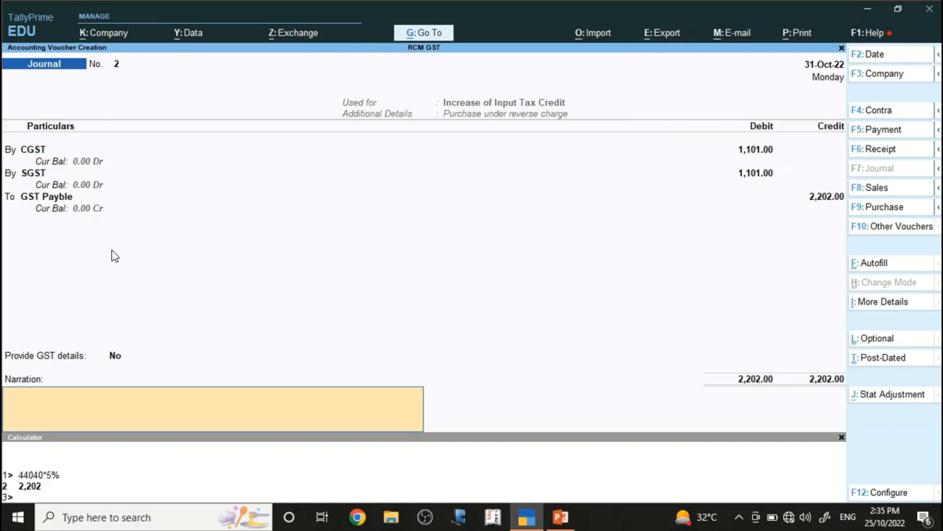
key("Return")
key("Return")
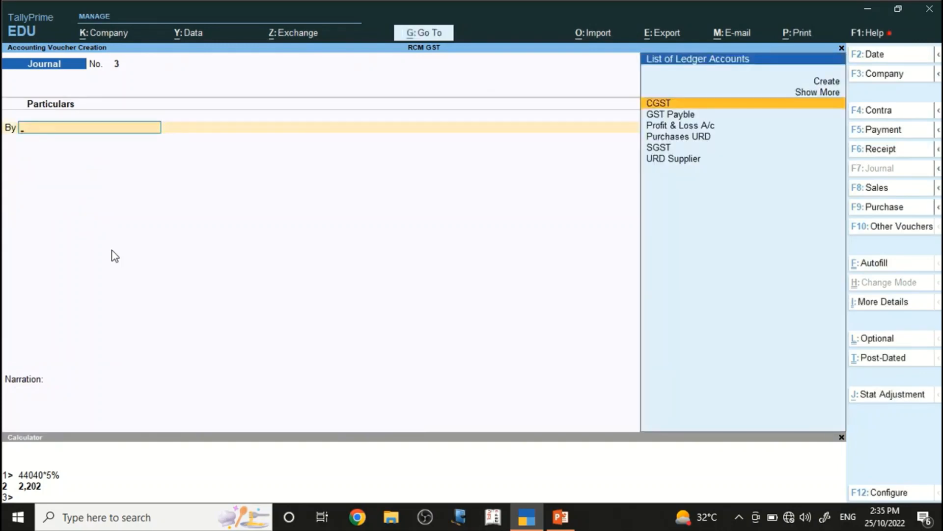
Step: Leave voucher entry and examine the Current Liabilities and Current Assets details in the Balance Sheet
key("Escape")
key("y")
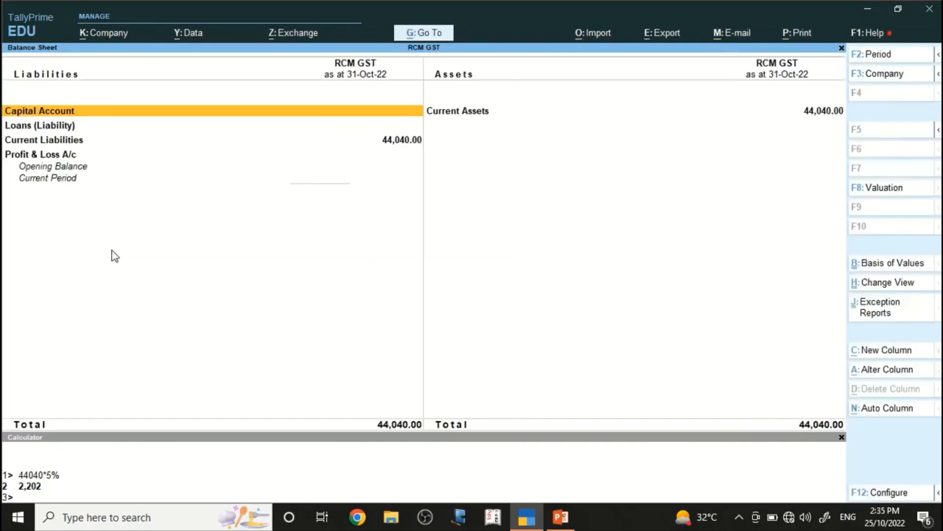
key("Down")
key("Down")
key("Down")
key("Right")
key("Up")
key("Up")
key("Up")
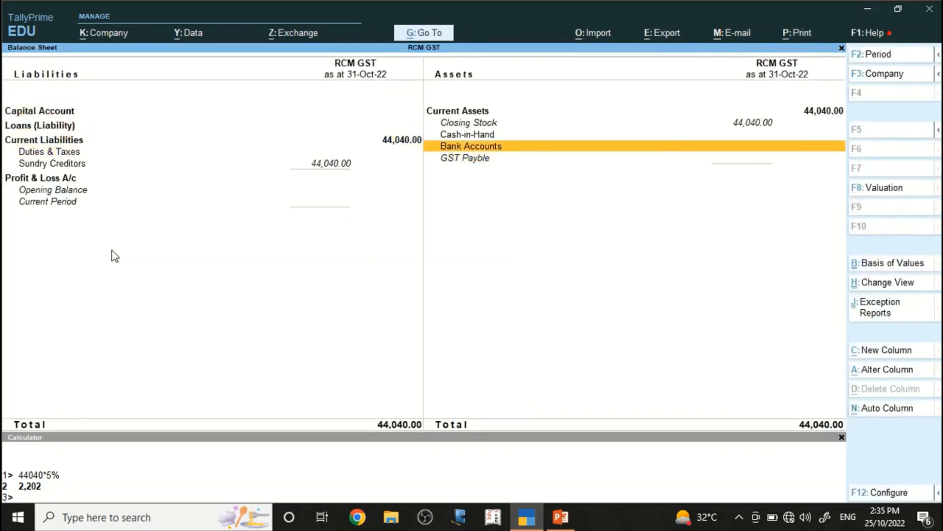
key("Left")
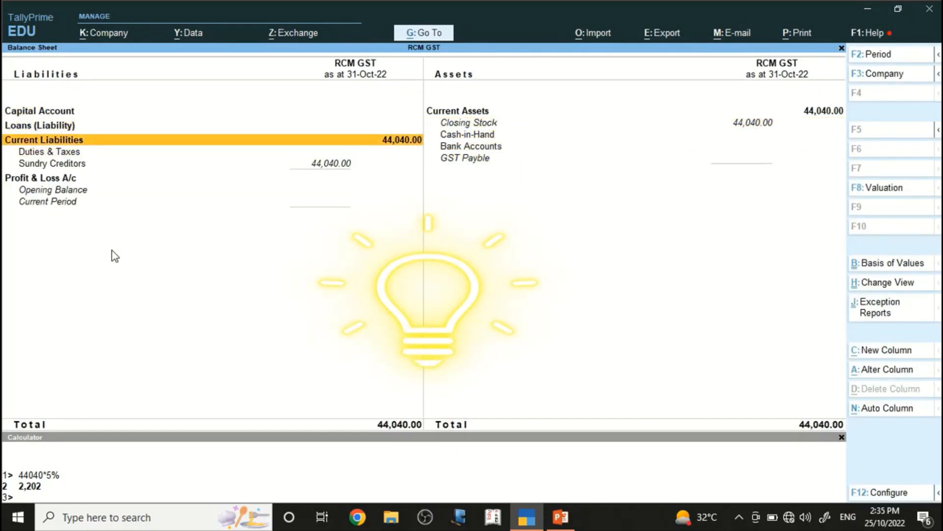
Step: Finish checking the Balance Sheet's current assets and open the GSTR-3B report
key("Right")
key("Up")
key("Up")
key("Escape")
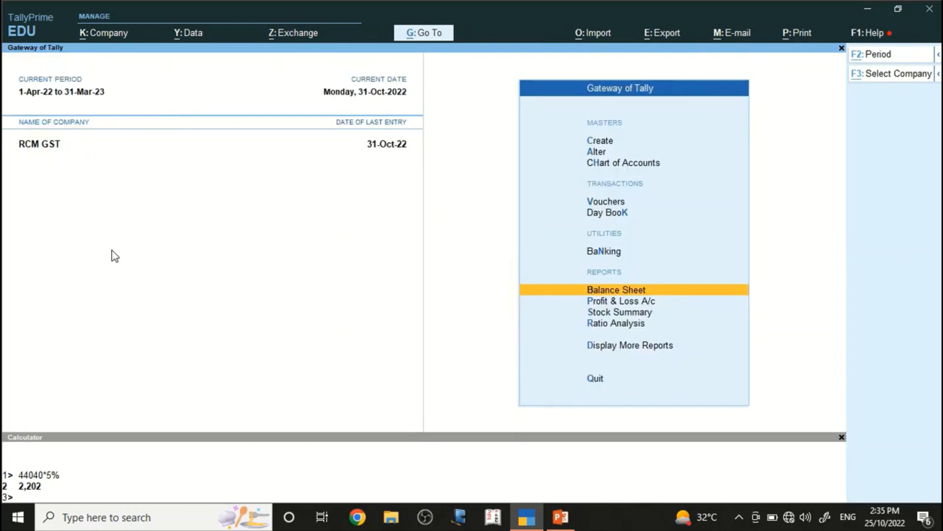
key("alt+g")
type("GST")
key("Down")
key("Down")
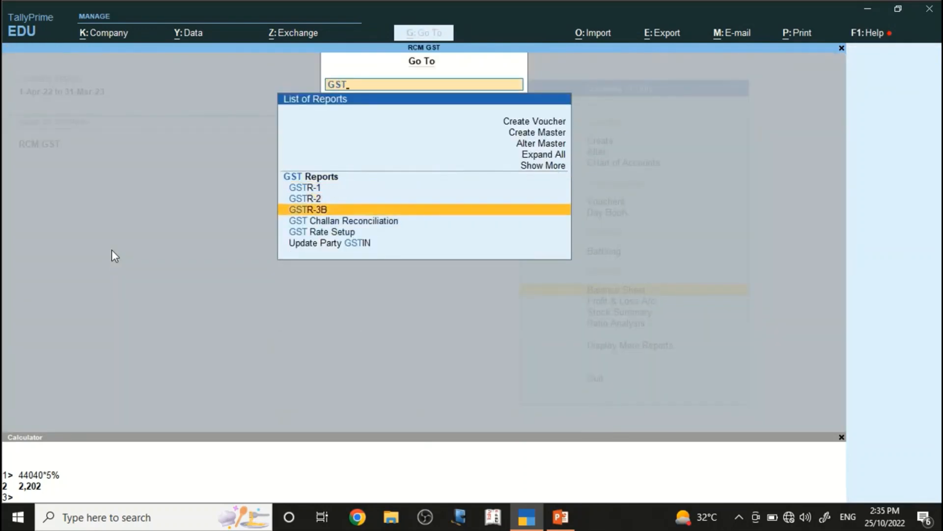
key("Return")
Step: Set the GSTR-3B report period from October 2022 to October 2022
key("F2")
type("OCT22")
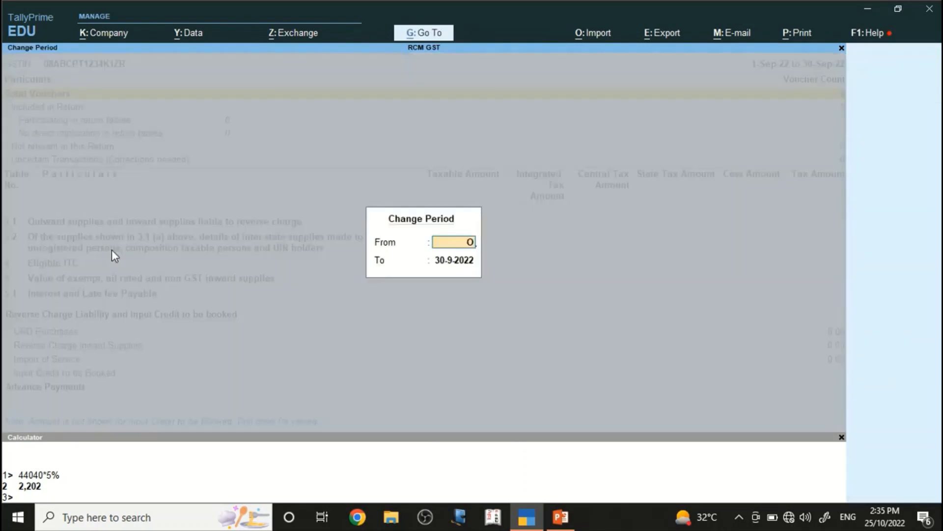
key("Return")
type("OCT22")
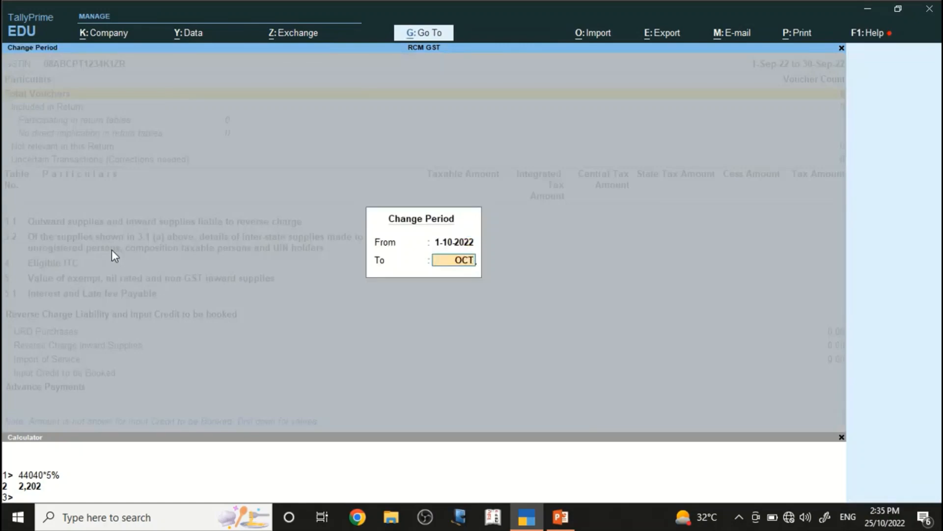
key("Return")
Step: Examine the GSTR-3B rows for supplies liable to reverse charge, Eligible ITC and the reverse charge liability and input credit to be booked
key("Down")
key("Down")
key("Down")
key("Down")
key("Down")
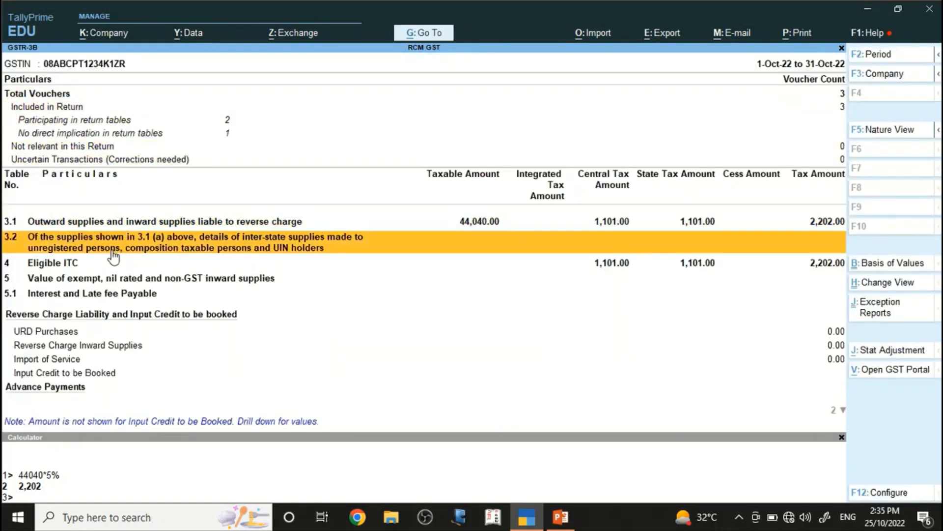
key("Up")
key("Up")
key("Down")
key("Down")
key("Down")
key("Down")
key("Up")
key("Up")
key("Up")
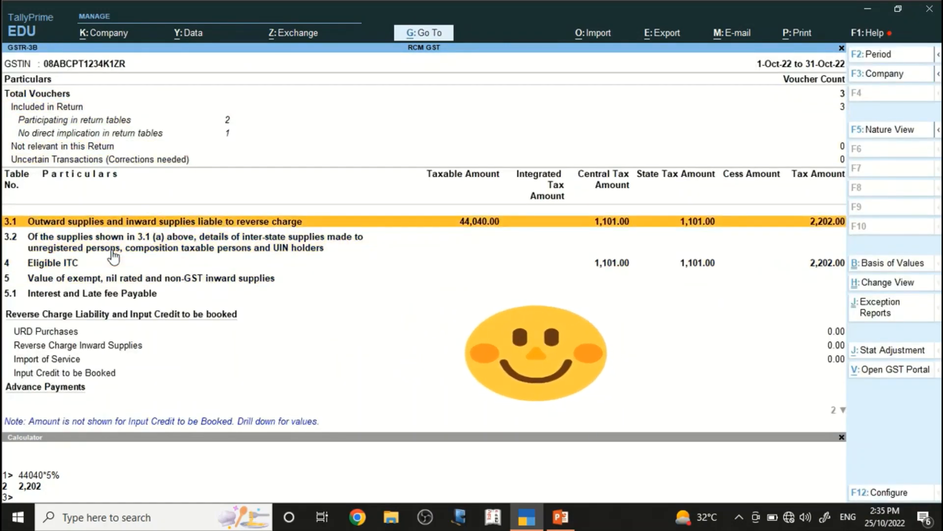
key("Down")
key("Down")
key("Down")
key("Down")
key("Down")
key("Down")
key("Down")
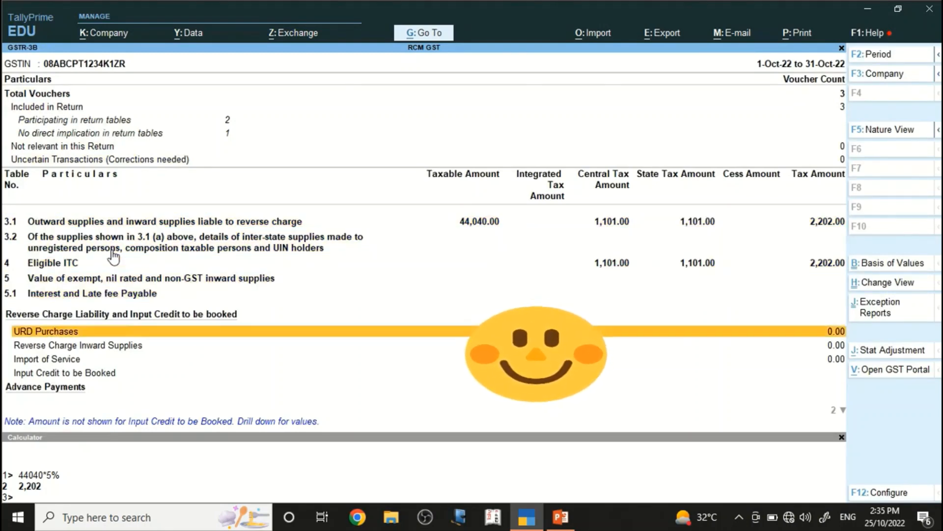
Step: View the voucher details and tax liability summary behind Reverse Charge Inward Supplies, and return to GSTR-3B
key("Up")
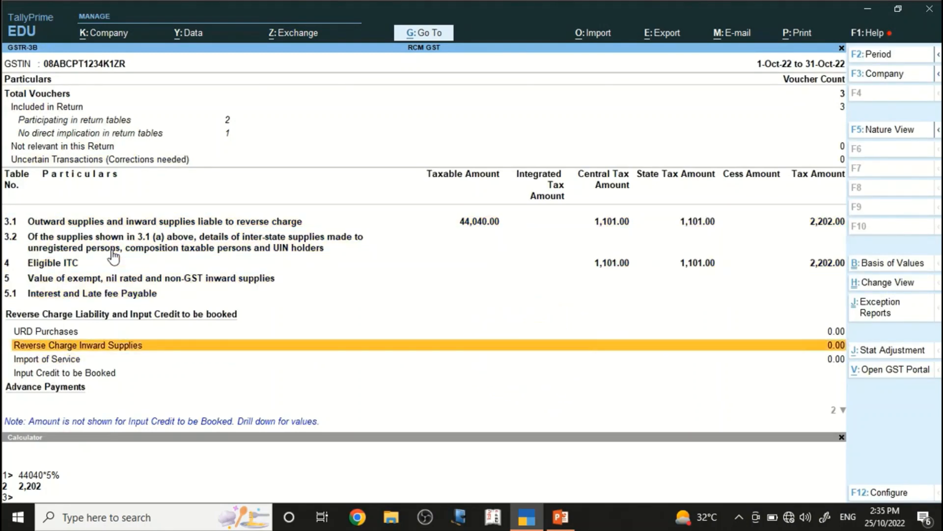
left_click(126, 350)
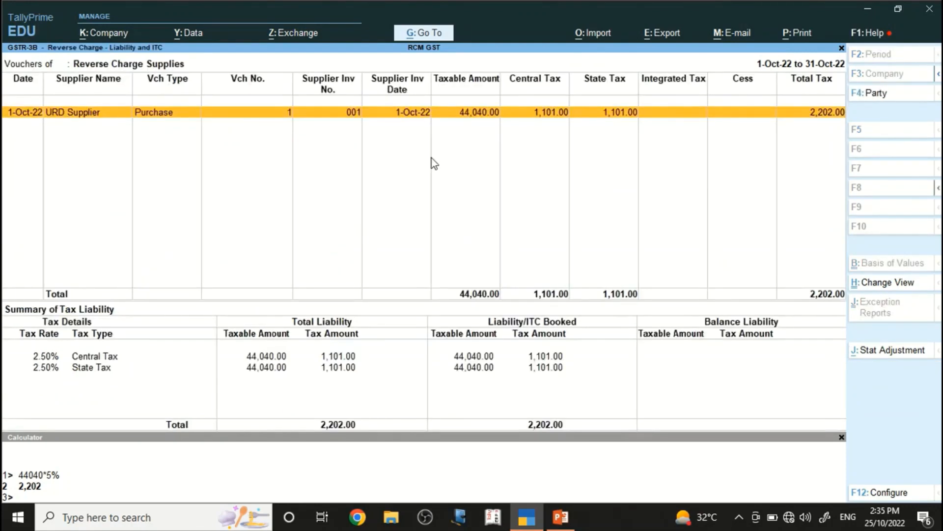
key("Escape")
key("Return")
key("Escape")
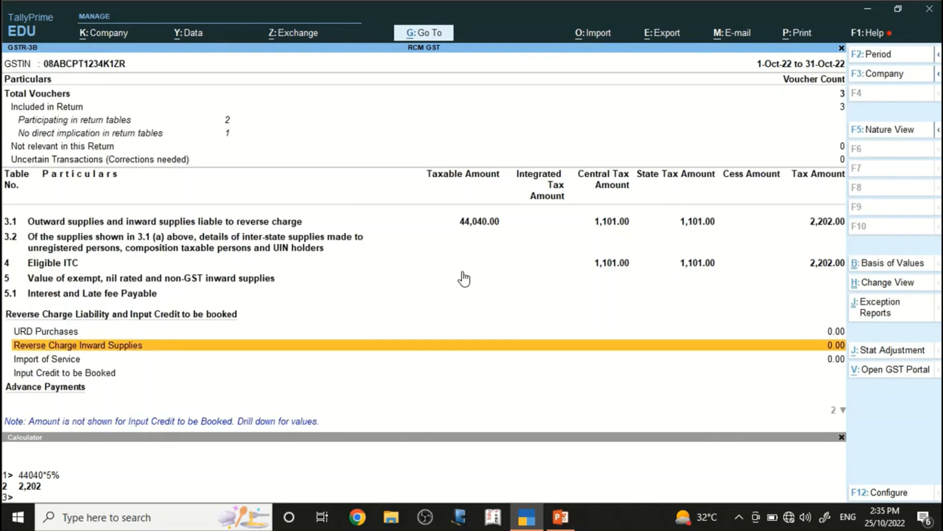
Step: Leave the report and start a payment voucher dated 2-Nov-22 with ICICI Bank as the account
key("Escape")
key("Escape")
key("Escape")
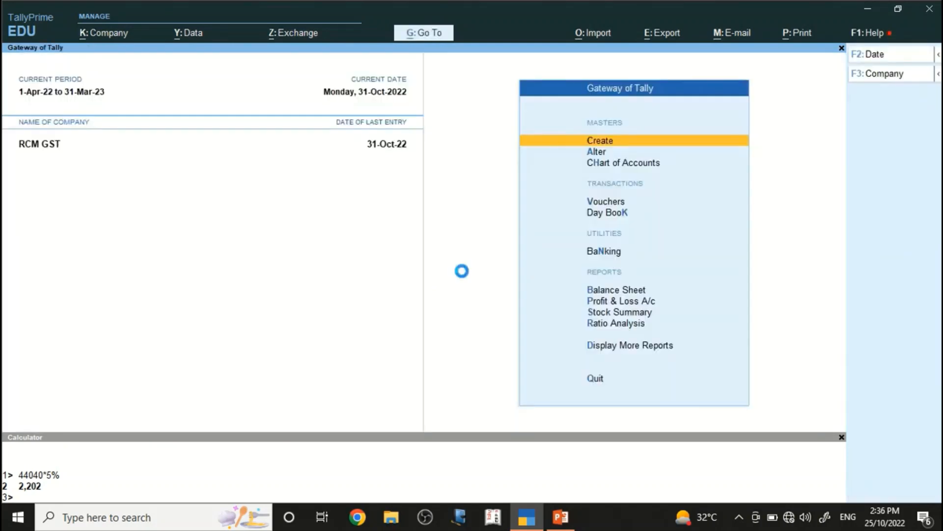
key("v")
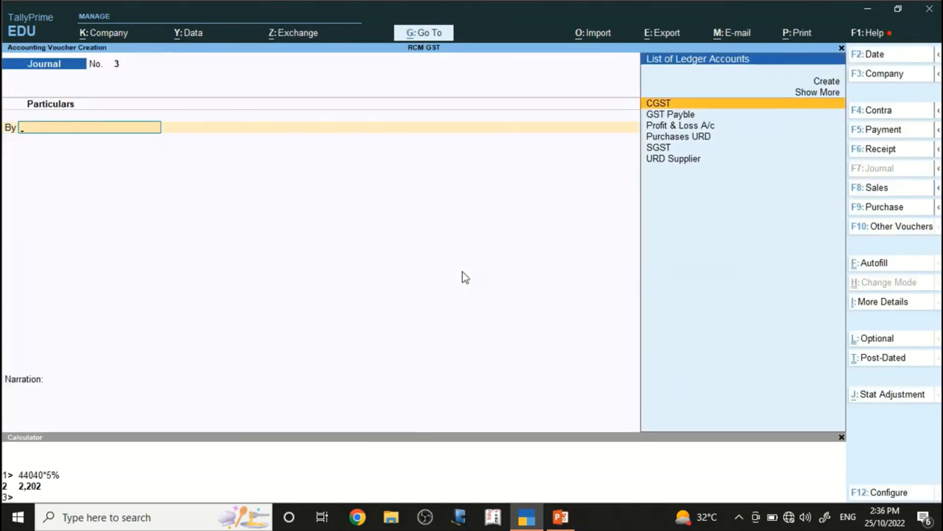
key("F5")
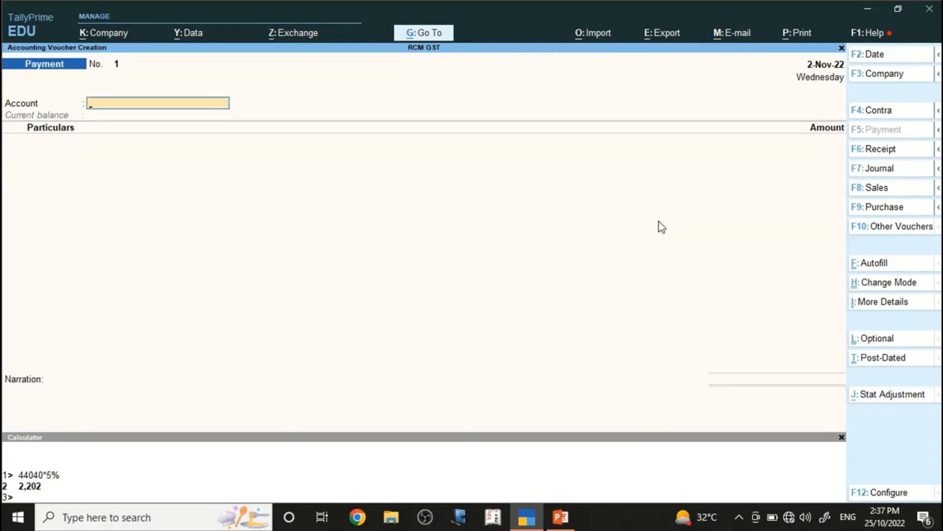
type("IC")
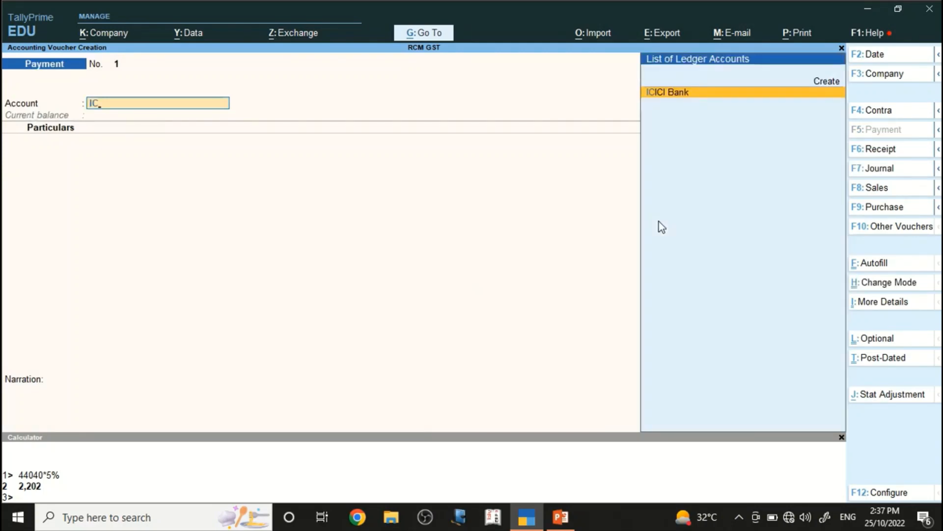
key("Return")
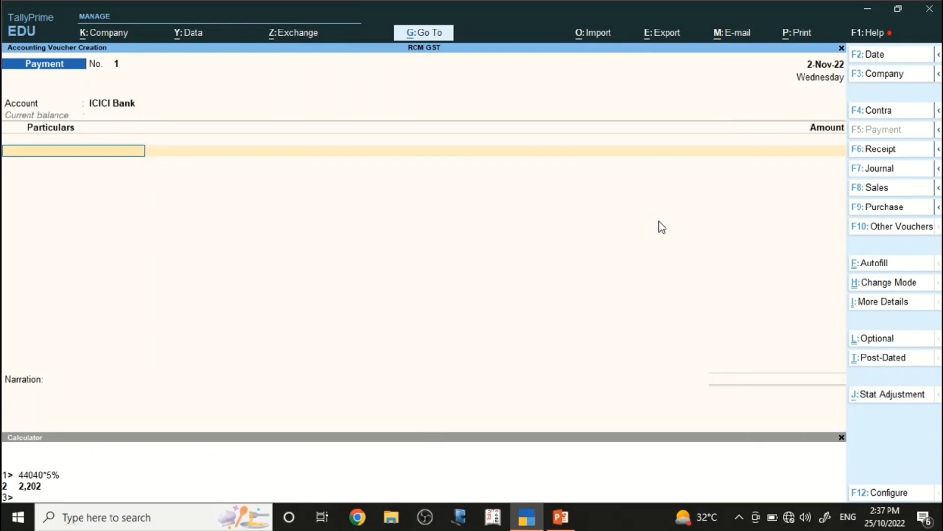
Step: Add the CGST and SGST ledgers to the payment voucher with 1,101.00 each
type("CG")
key("Return")
type("1")
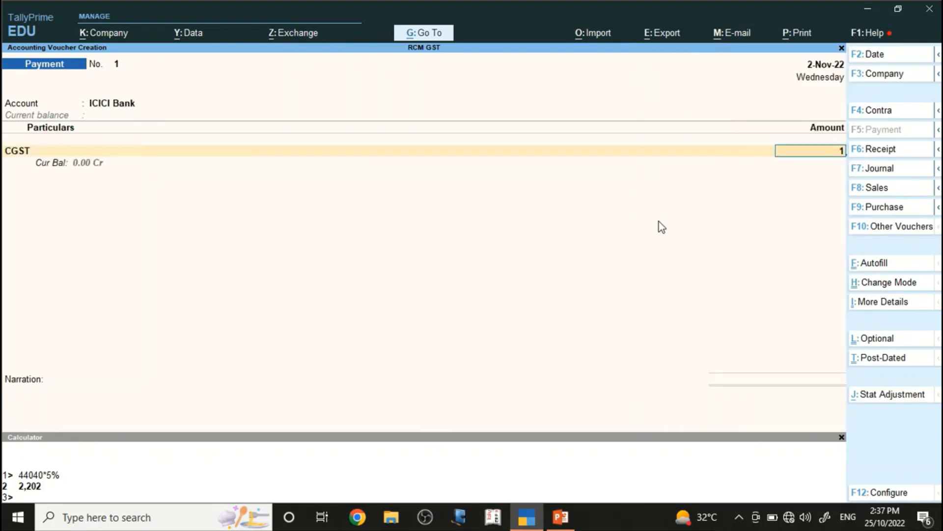
type(",1010")
key("Return")
type("SG")
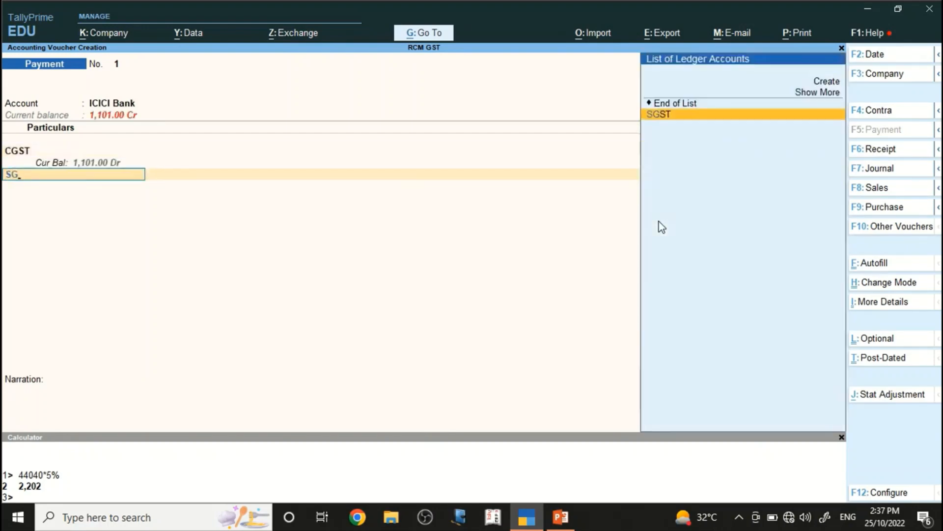
key("Return")
type("1101")
key("Return")
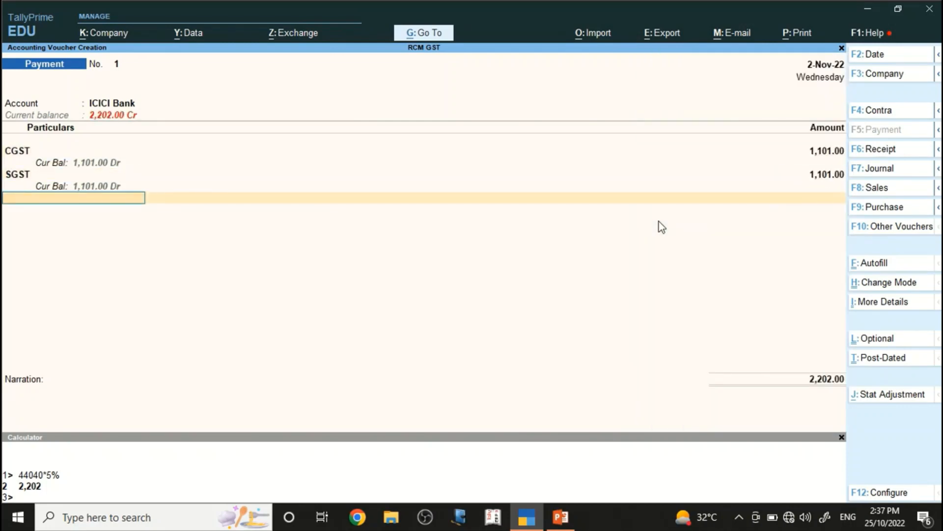
Step: Decline saving the completed payment voucher and set its GST stat adjustment nature of payment to Payment under reverse charge
key("Return")
key("Return")
key("Return")
key("Return")
key("Return")
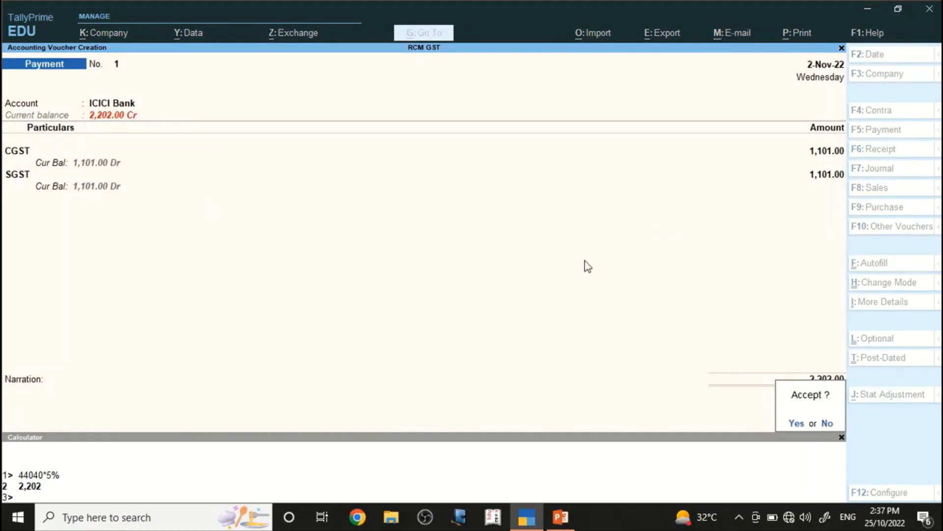
key("n")
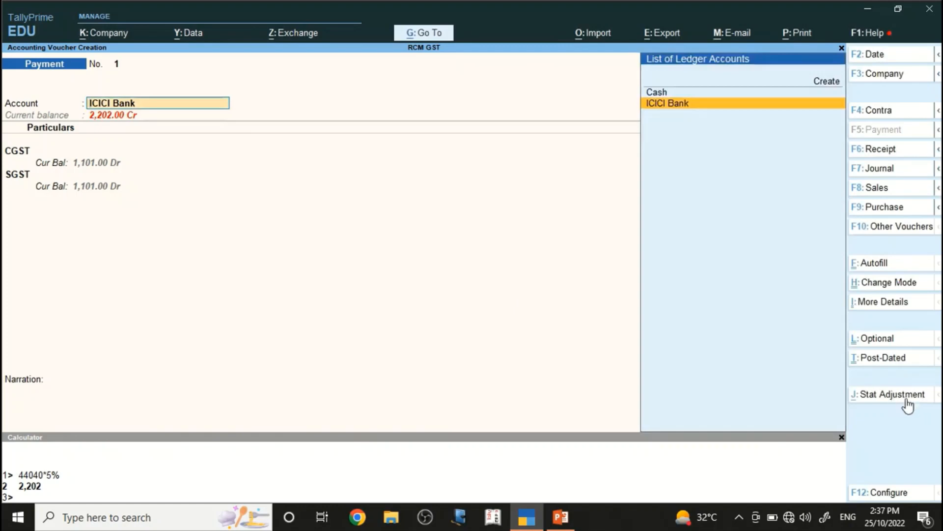
key("alt")
key("alt+j")
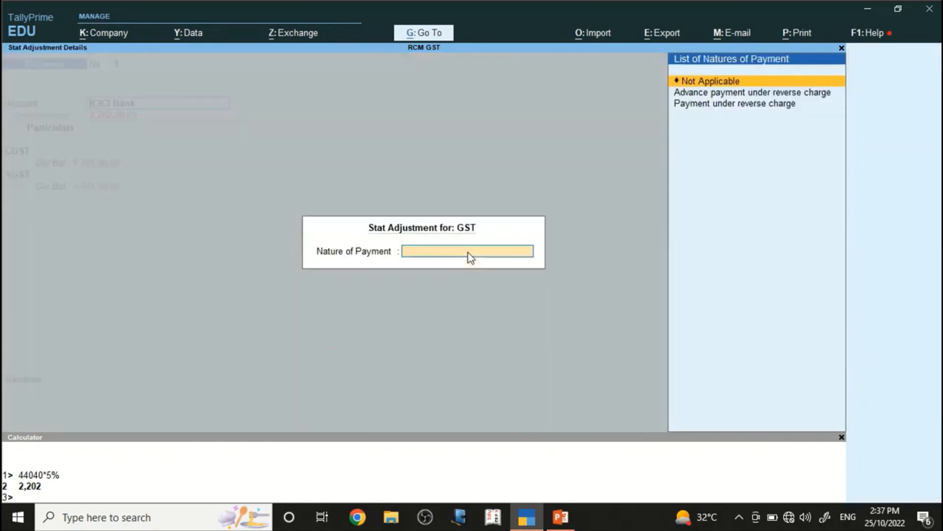
key("Down")
key("Down")
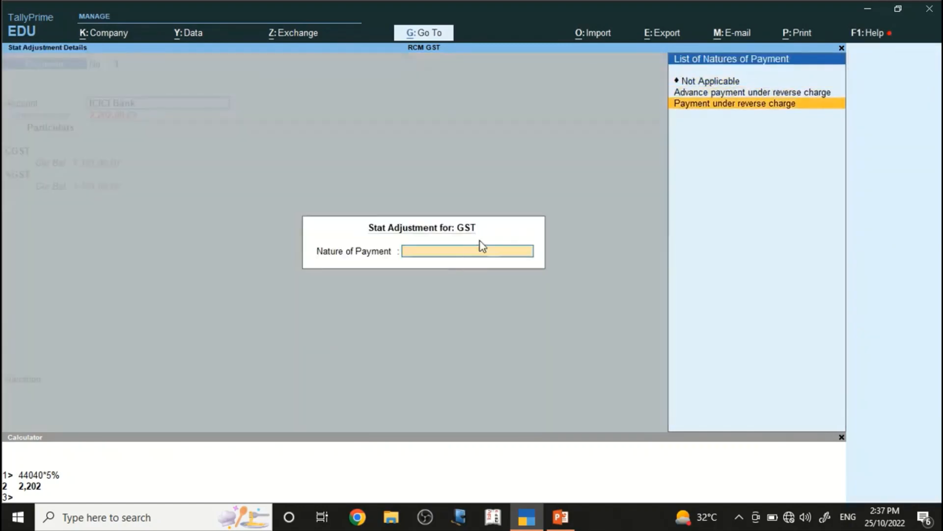
key("Return")
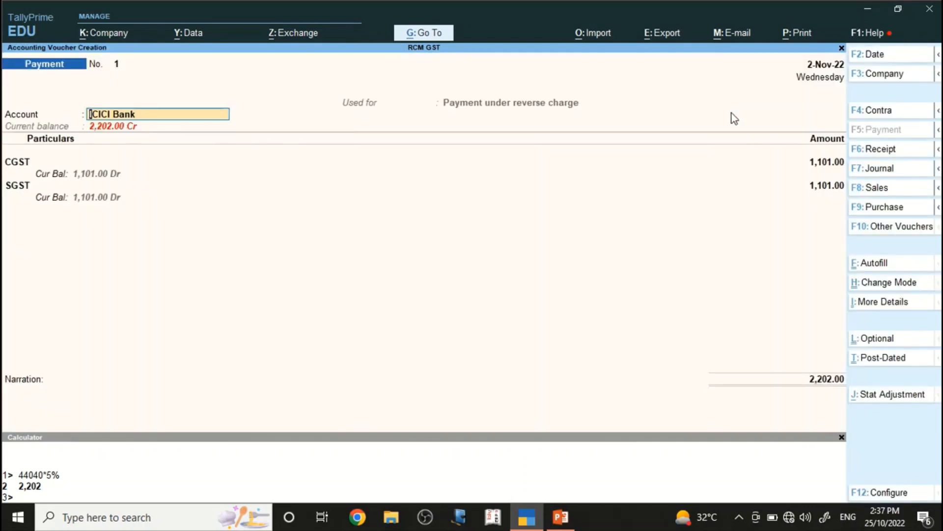
Step: Keep the ledger lines and the cheque bank allocation of 2,202.00, save the payment voucher and leave voucher entry
key("Return")
key("Return")
key("Return")
key("Return")
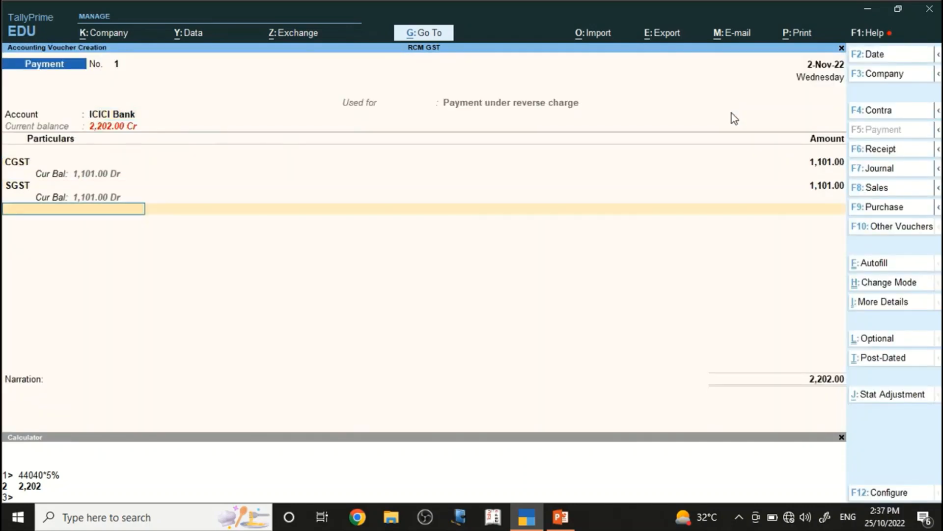
key("Return")
key("Return")
key("Return")
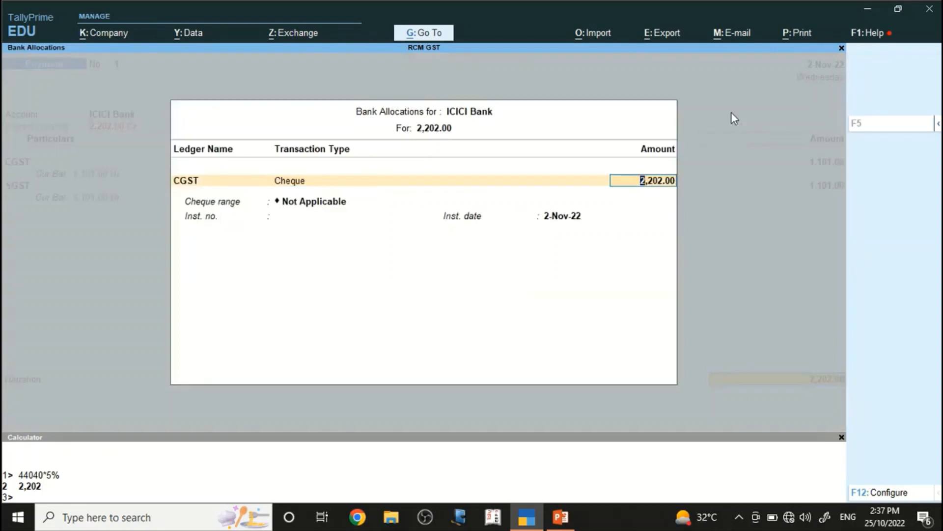
key("Return")
key("Return")
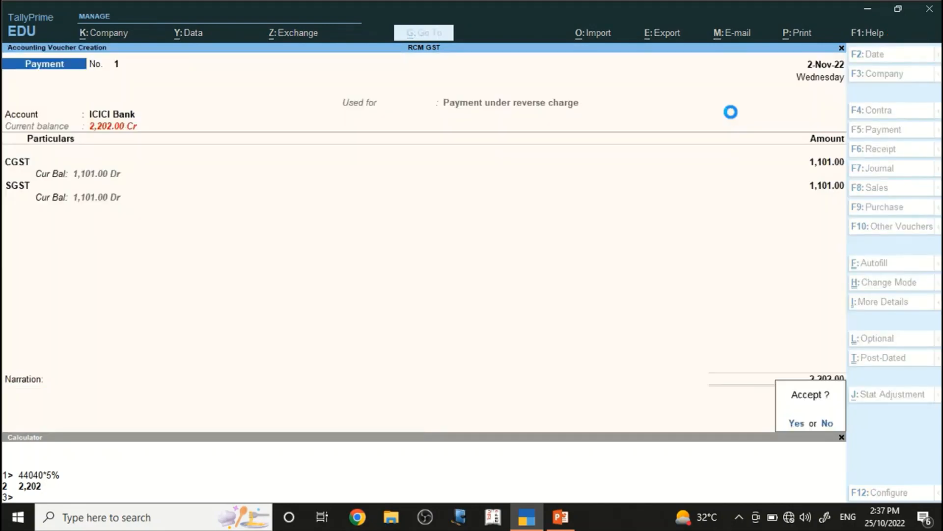
key("Return")
key("Escape")
key("y")
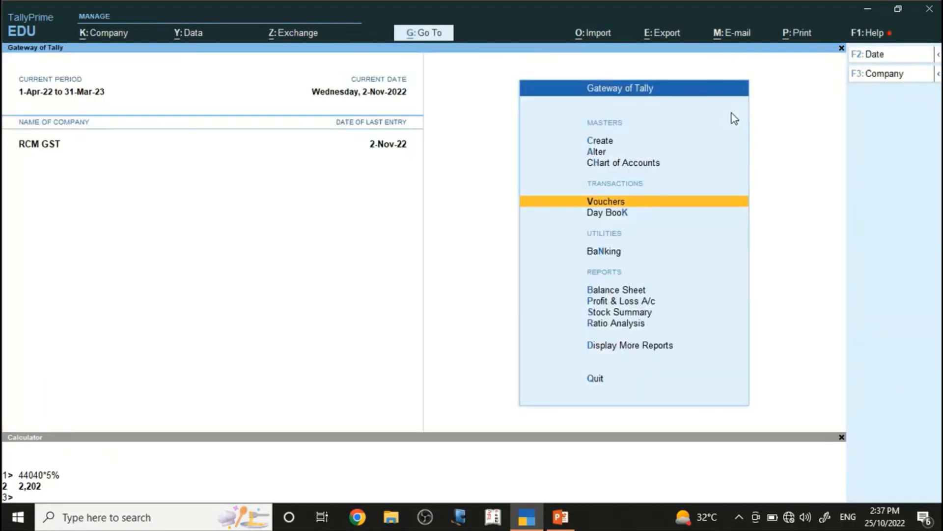
Step: Open the GSTR-3B report from the statutory GST reports
key("Escape")
key("Escape")
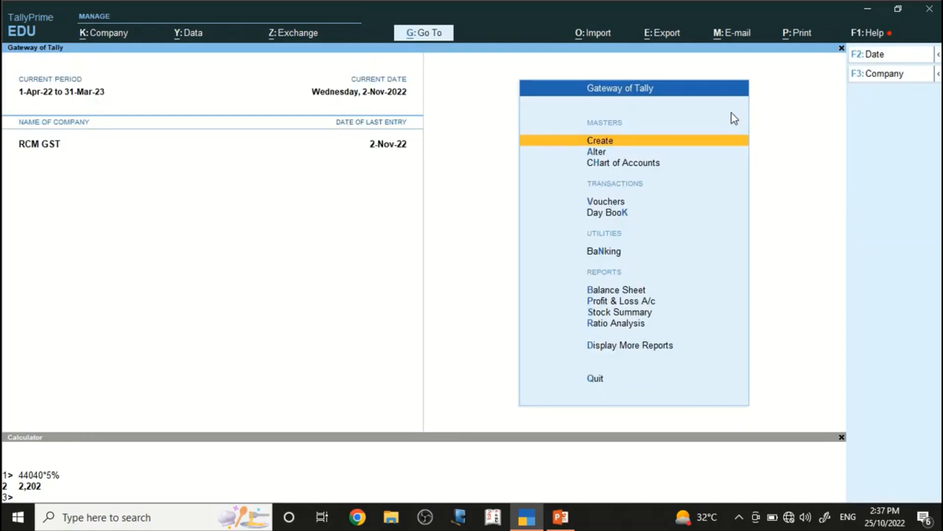
key("d")
key("u")
key("g")
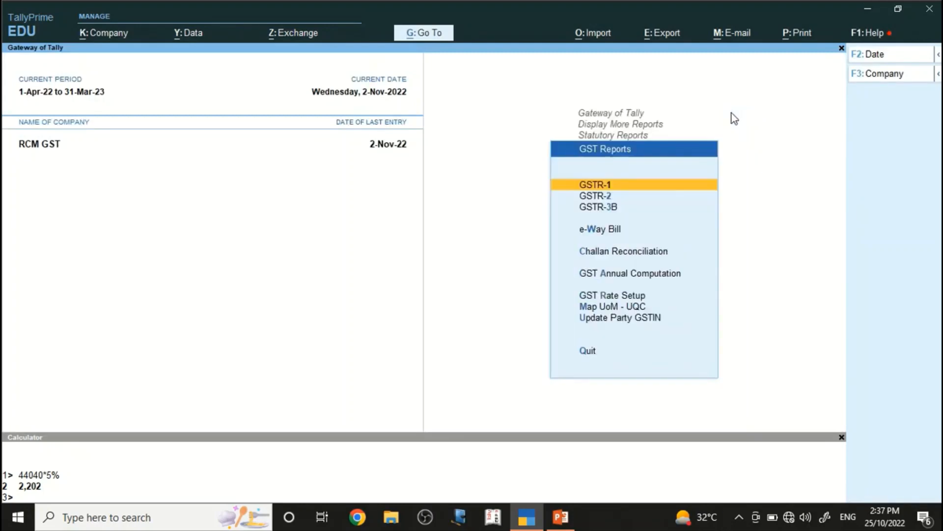
key("Down")
key("Down")
key("Return")
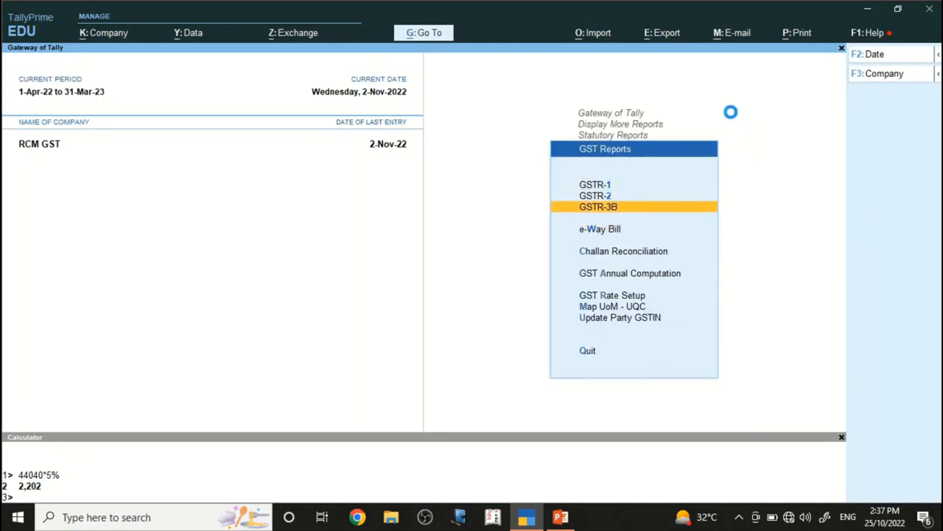
Step: Examine the October 2022 GSTR-3B rows from the outward and inward supplies down to Reverse Charge Inward Supplies
key("Down")
key("Down")
key("Down")
key("Down")
key("Down")
key("Down")
key("Down")
key("Down")
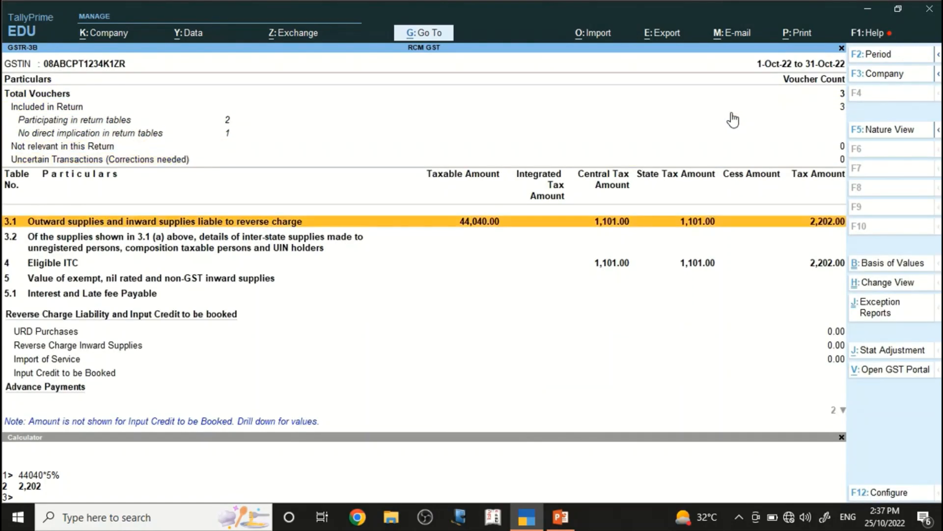
key("Up")
key("Up")
key("Down")
key("Down")
key("Down")
key("Down")
key("Down")
key("Down")
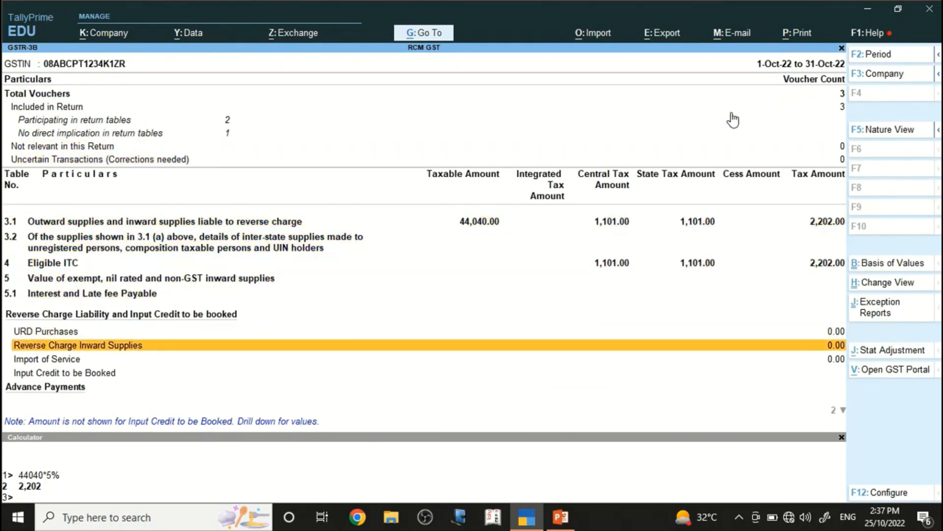
key("Up")
key("Up")
key("Up")
key("Up")
key("Up")
key("Up")
key("Up")
key("Down")
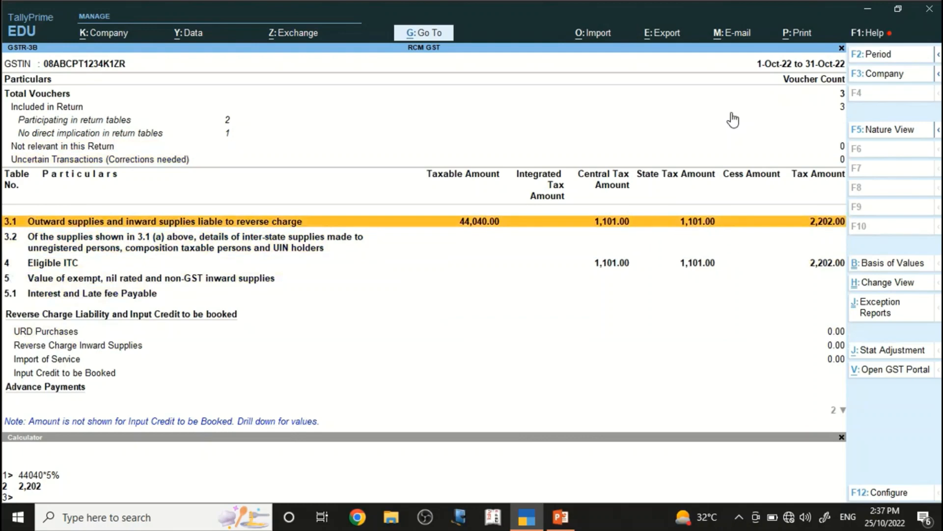
Step: Preview the printable GSTR-3B return form for October 2022 in Word
key("alt+p")
key("Return")
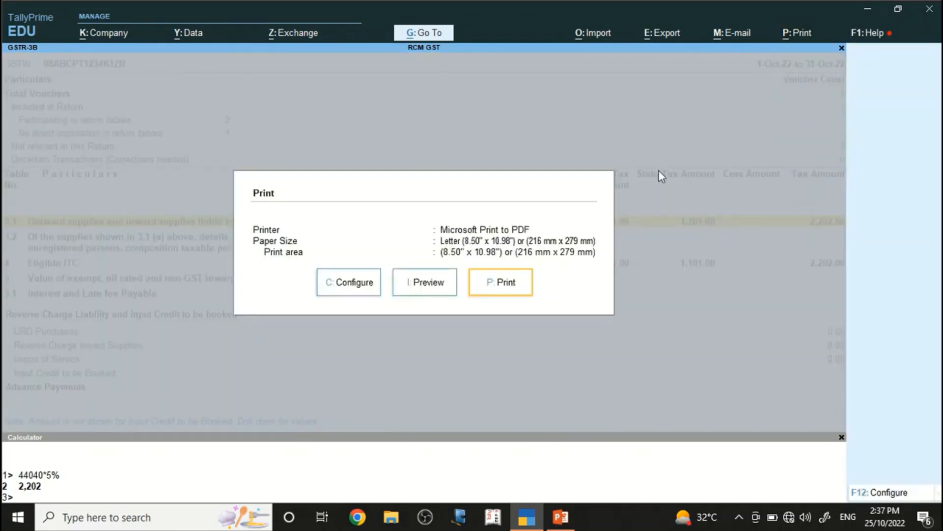
left_click(428, 282)
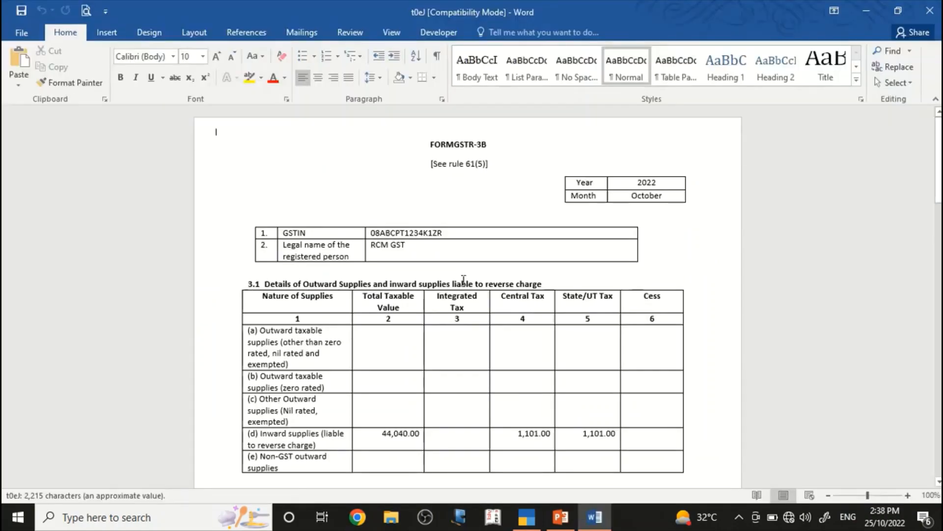
Step: Review the printable GSTR-3B form in Word from reverse charge supplies through Eligible ITC to the tax payment tables, and close the document
scroll(462, 280, "down", 5)
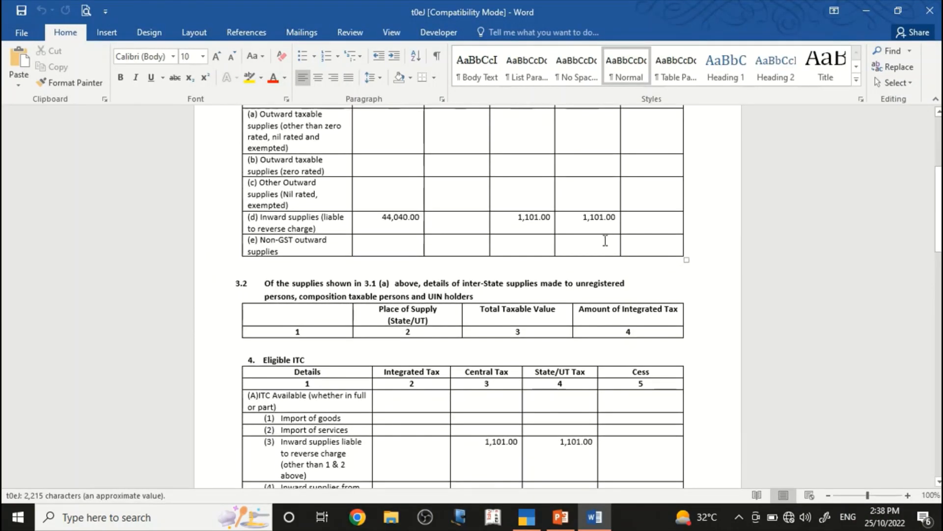
scroll(546, 307, "down", 1)
scroll(546, 295, "down", 5)
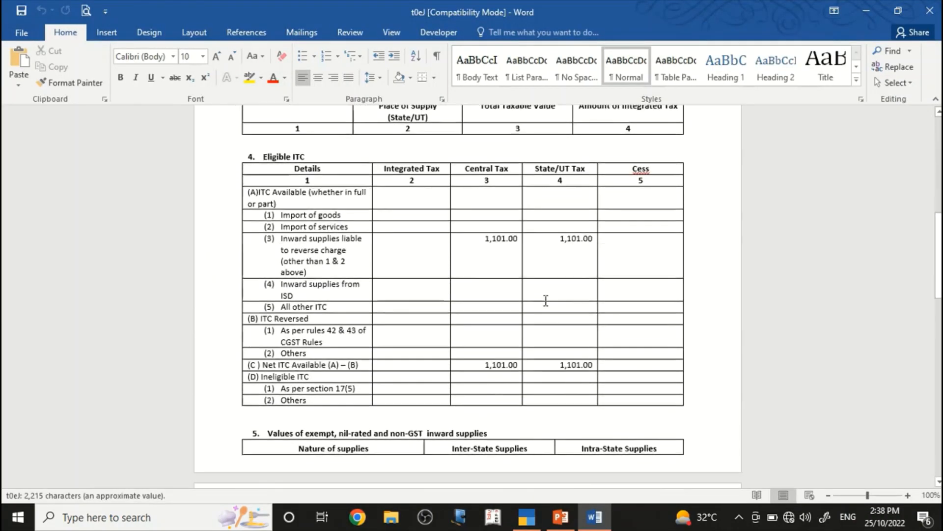
scroll(546, 301, "down", 4)
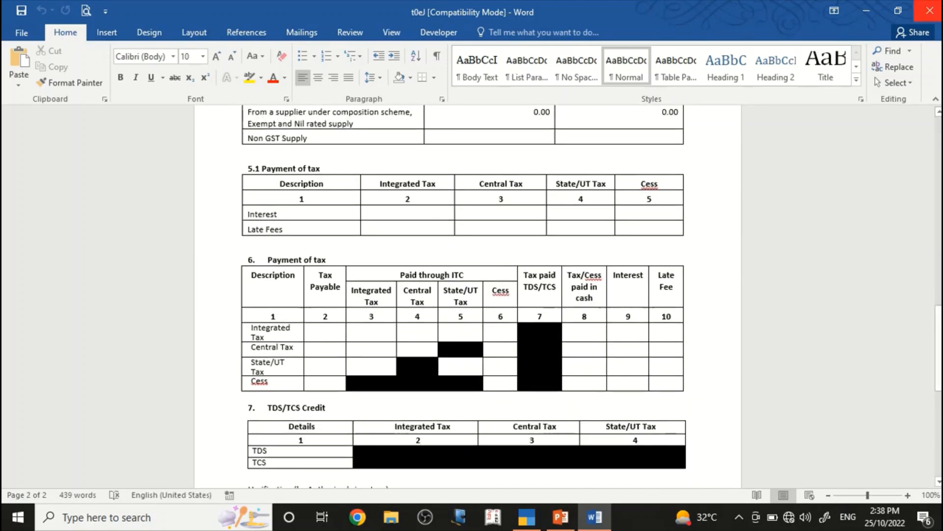
left_click(929, 11)
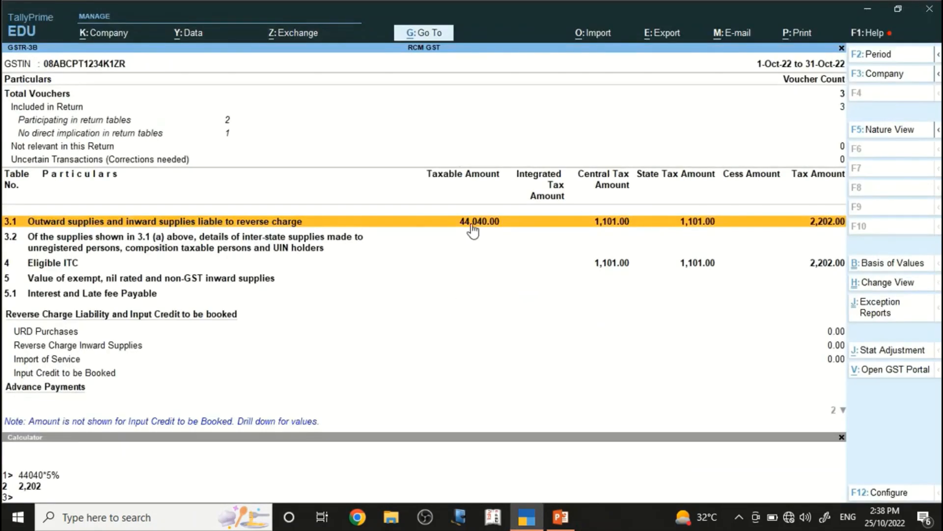
Step: Leave the GSTR-3B report and the statutory reports, and open the RCM GST company's Balance Sheet
key("Escape")
key("Escape")
key("Escape")
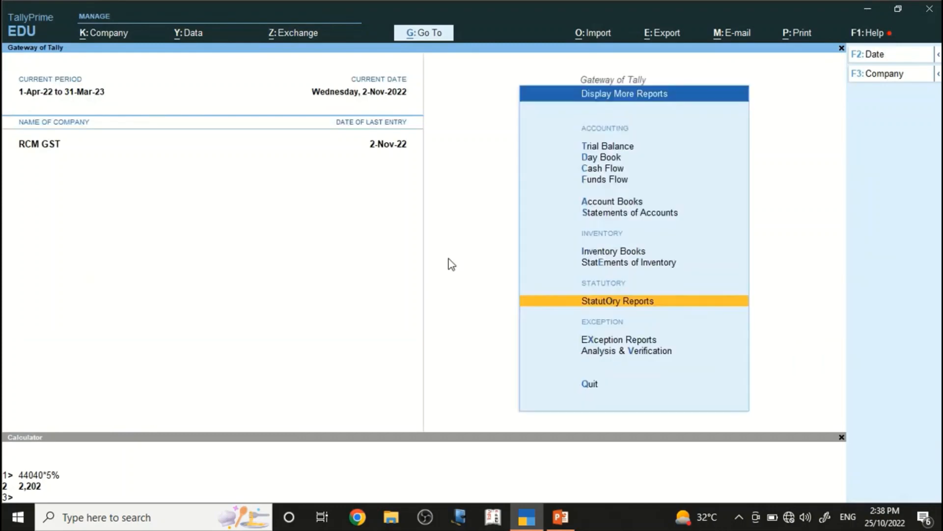
key("b")
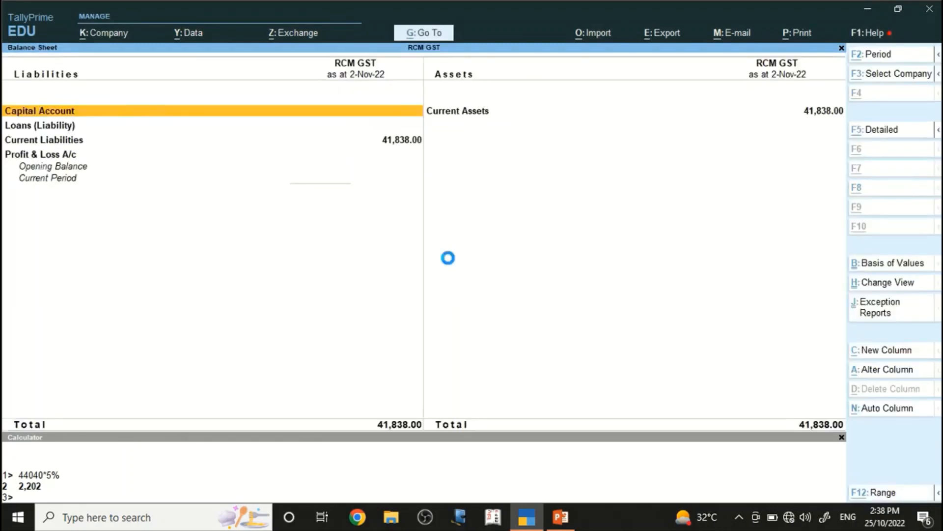
Step: Inspect the CGST and SGST closing balances under Duties & Taxes in the detailed Balance Sheet, and return to the Gateway of Tally
key("Down")
key("Down")
key("Down")
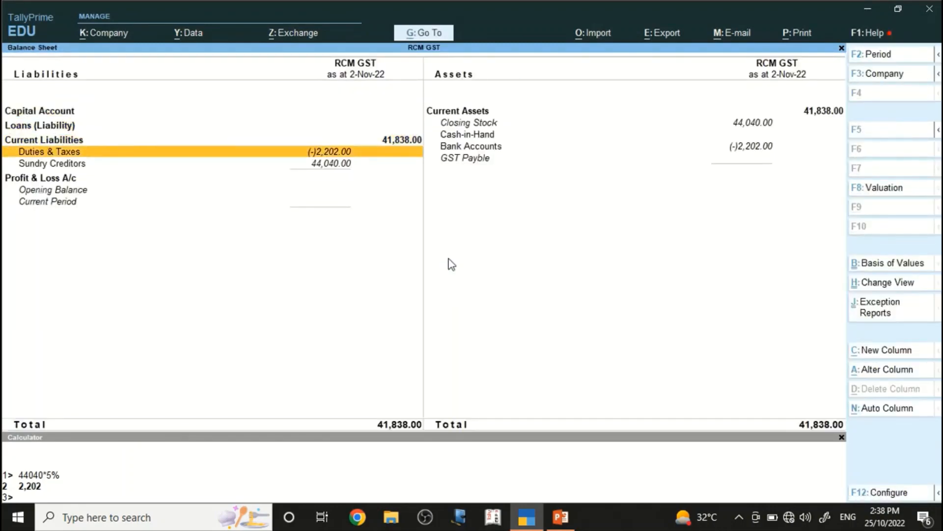
key("Return")
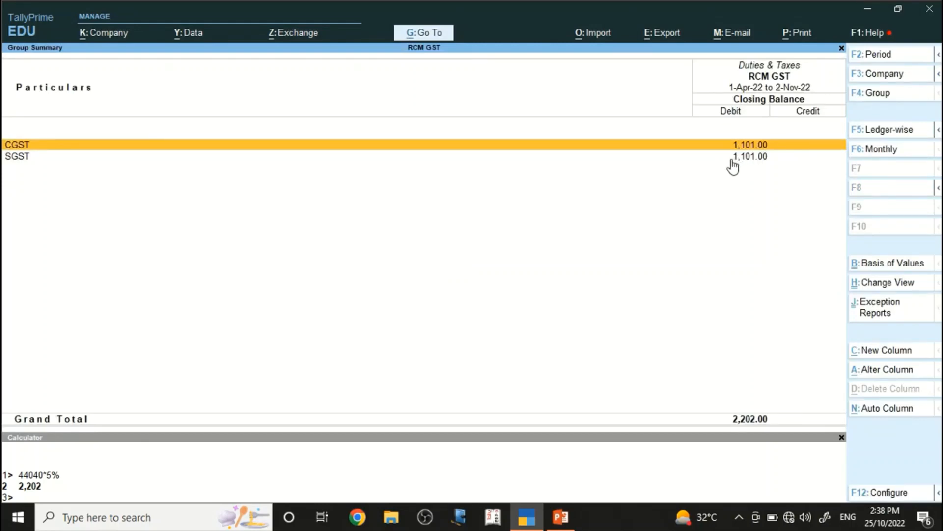
key("Escape")
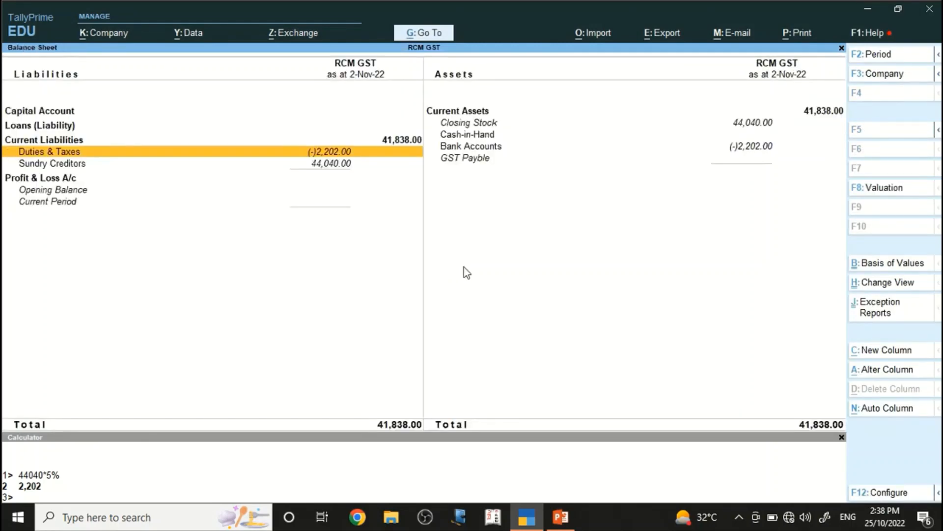
key("Escape")
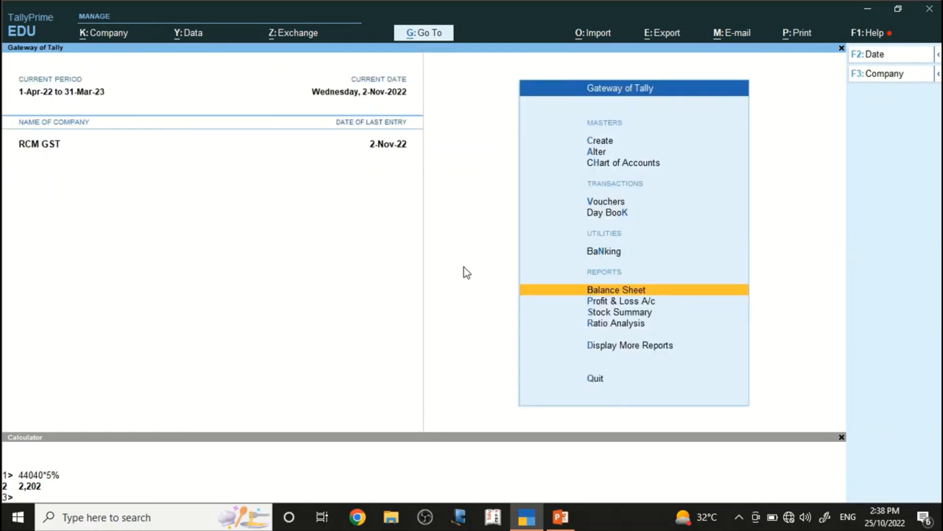